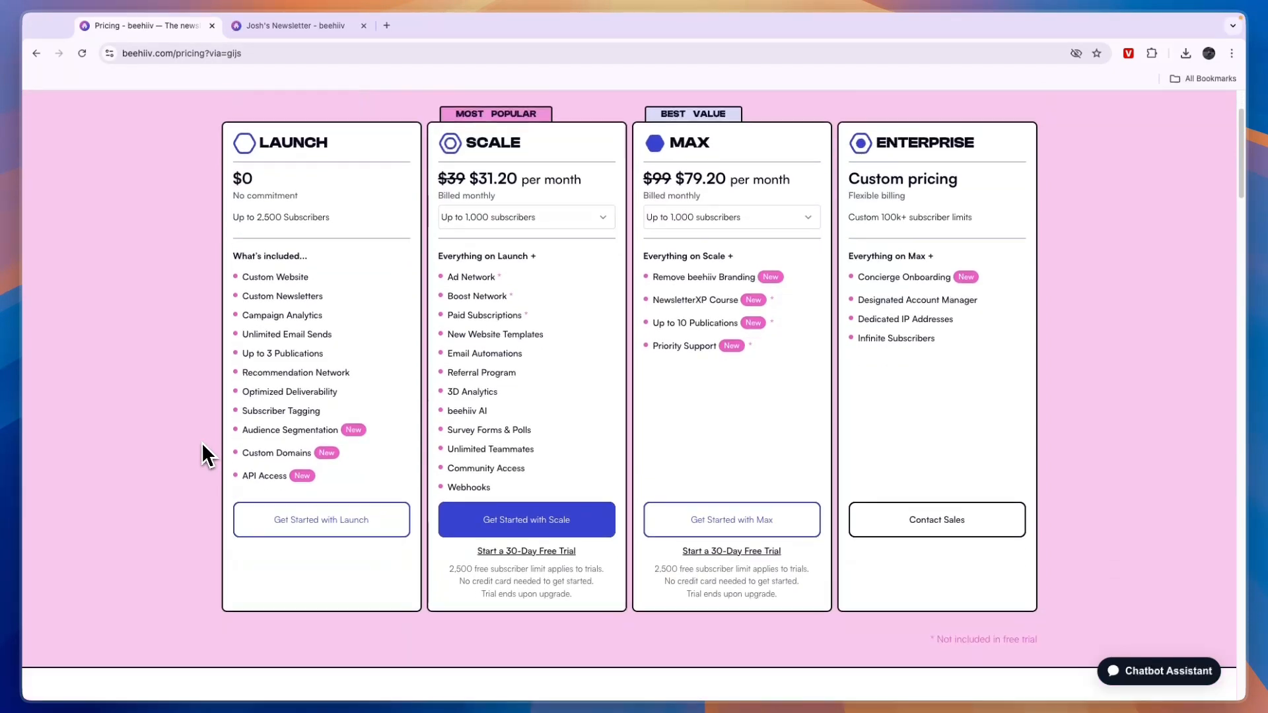
# Step: Review the pricing plans, checking the Scale plan's Survey Forms & Polls feature, and return to the beehiiv home page
pyautogui.scroll(1, 207, 426)
pyautogui.scroll(2, 313, 401)
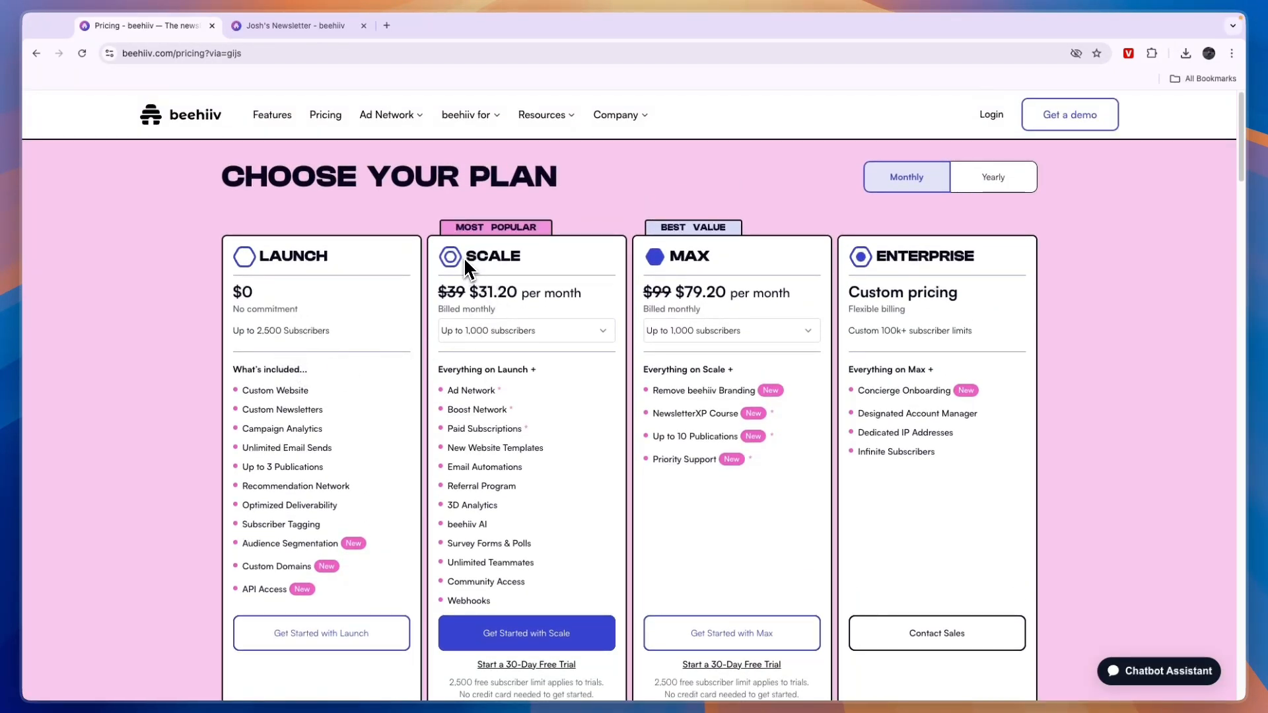
pyautogui.moveTo(567, 526); pyautogui.dragTo(546, 556)
pyautogui.click(515, 541)
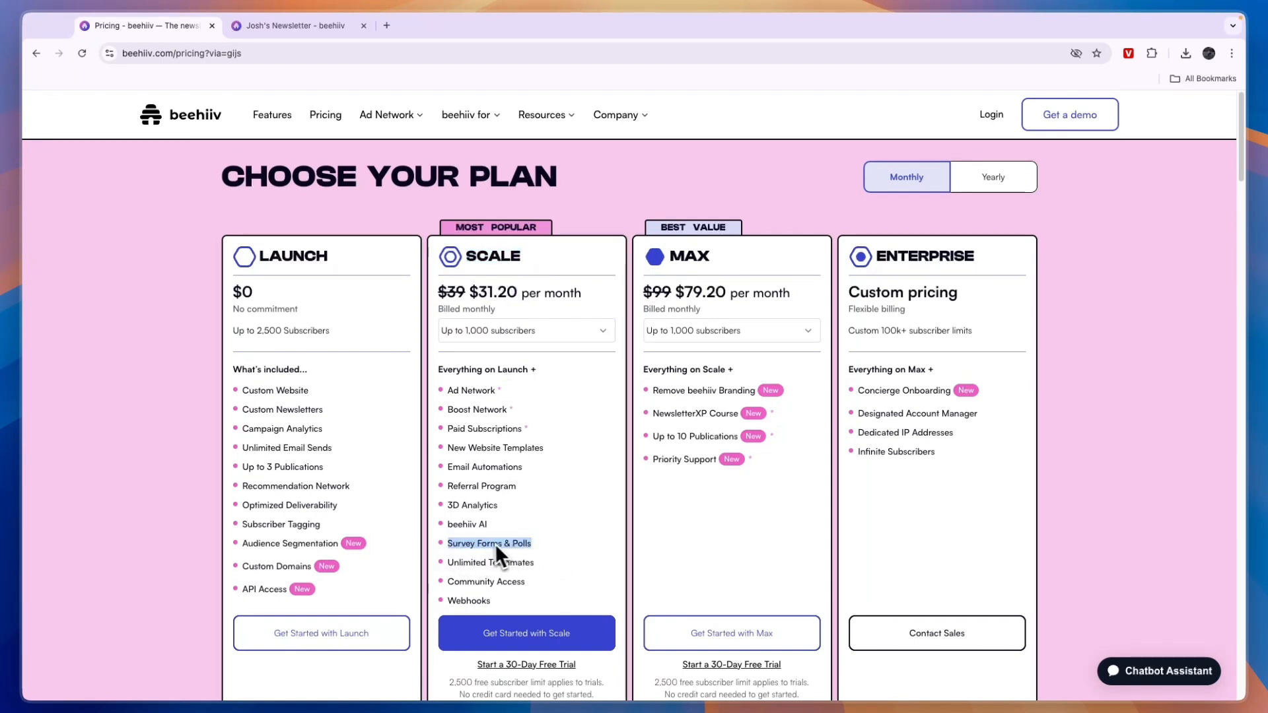
pyautogui.moveTo(477, 548); pyautogui.dragTo(502, 545)
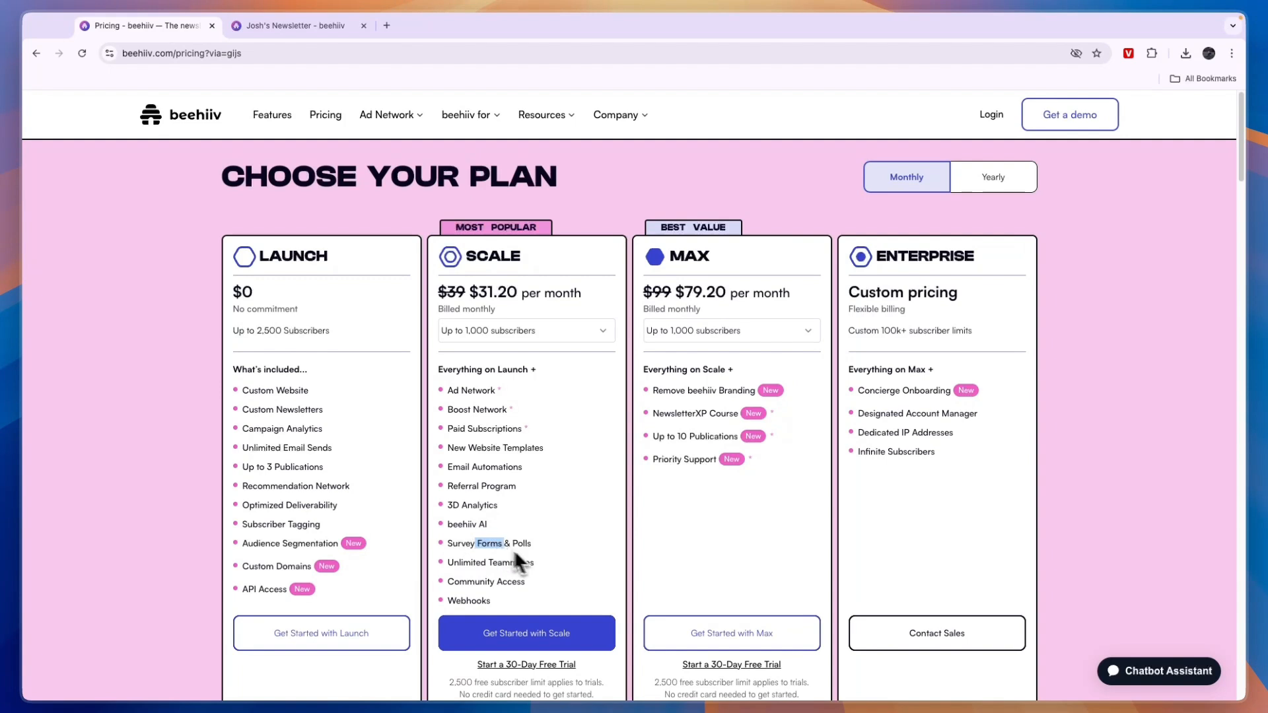
pyautogui.click(572, 530)
pyautogui.click(156, 116)
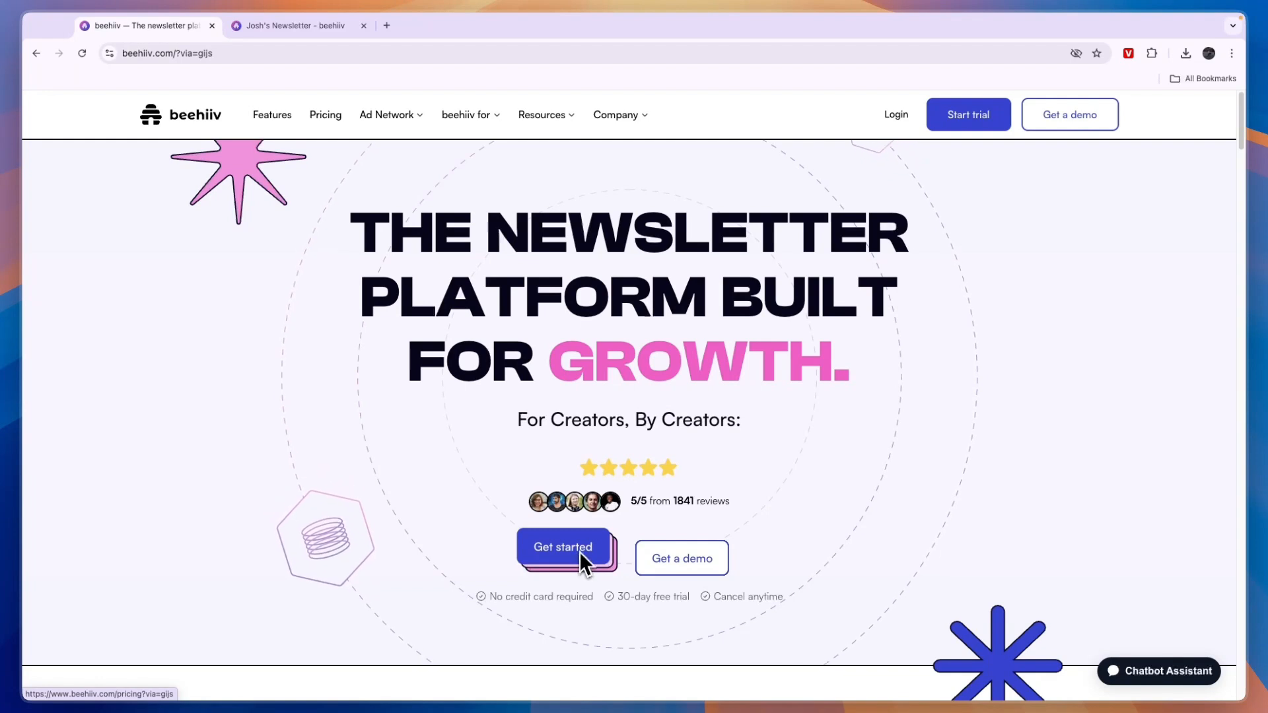
# Step: Switch to the publication dashboard, dismiss the welcome tour and open the audience's subscribe forms page
pyautogui.click(253, 26)
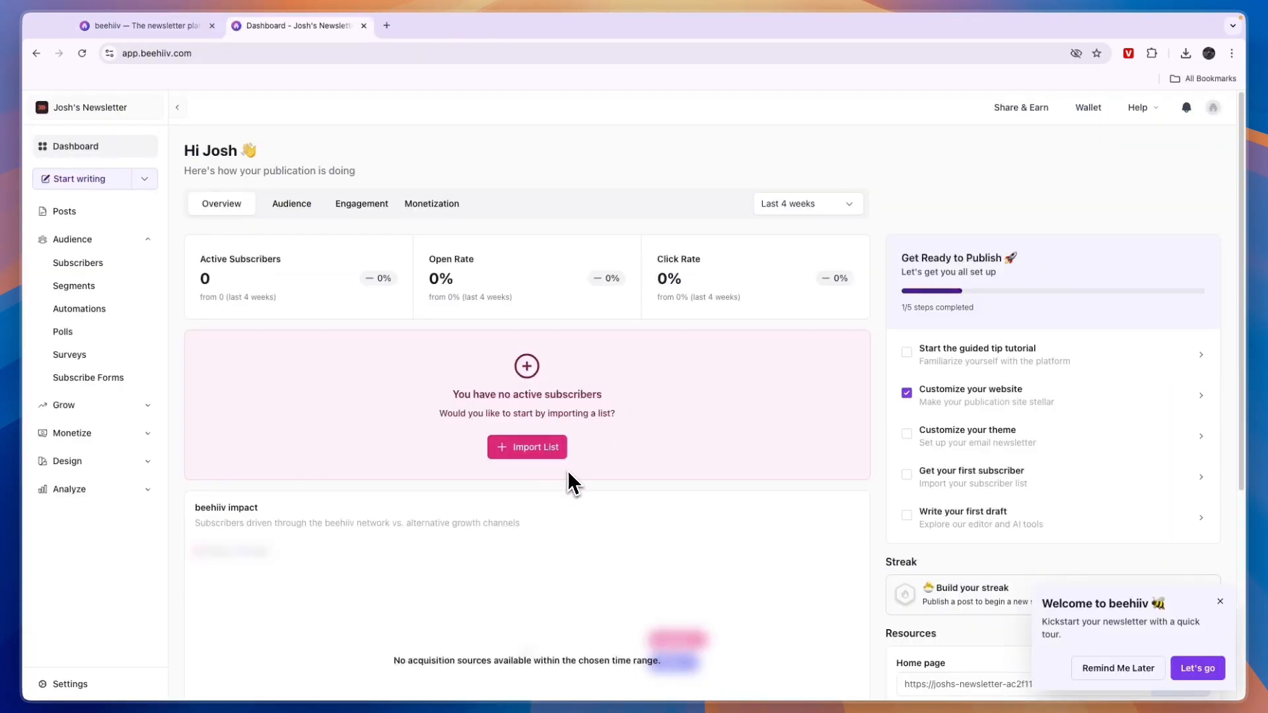
pyautogui.click(1219, 601)
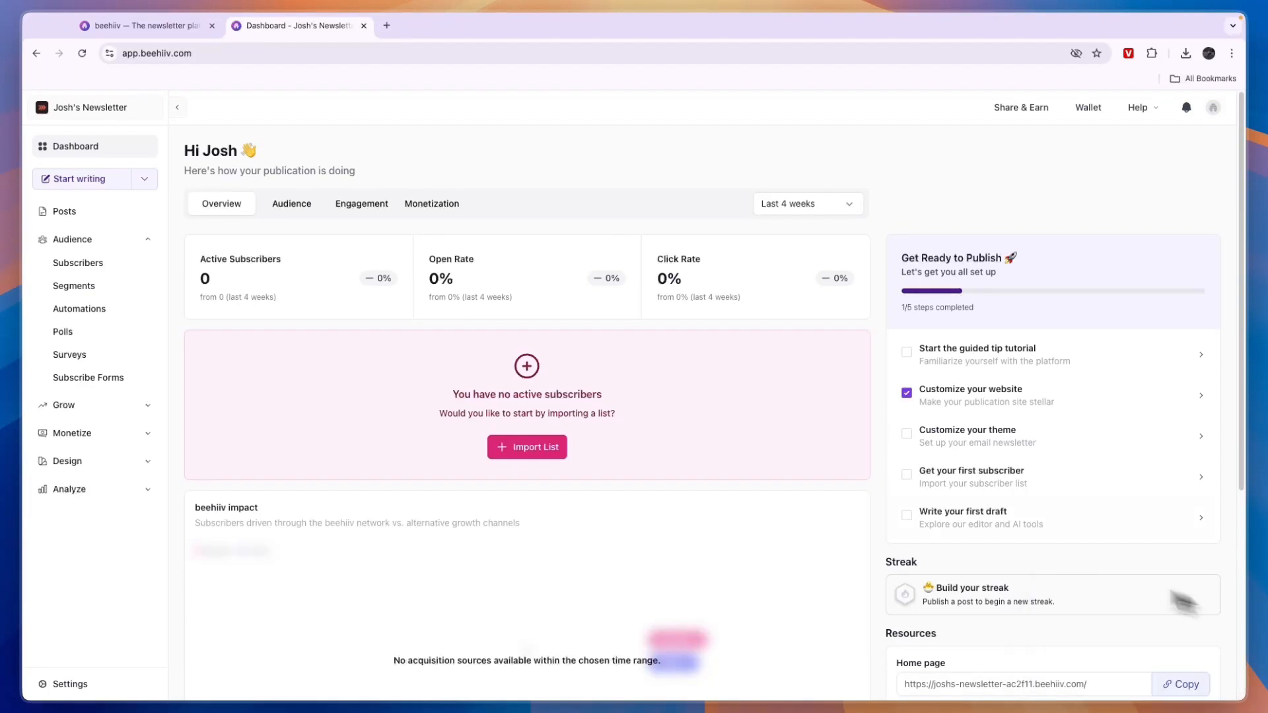
pyautogui.click(111, 242)
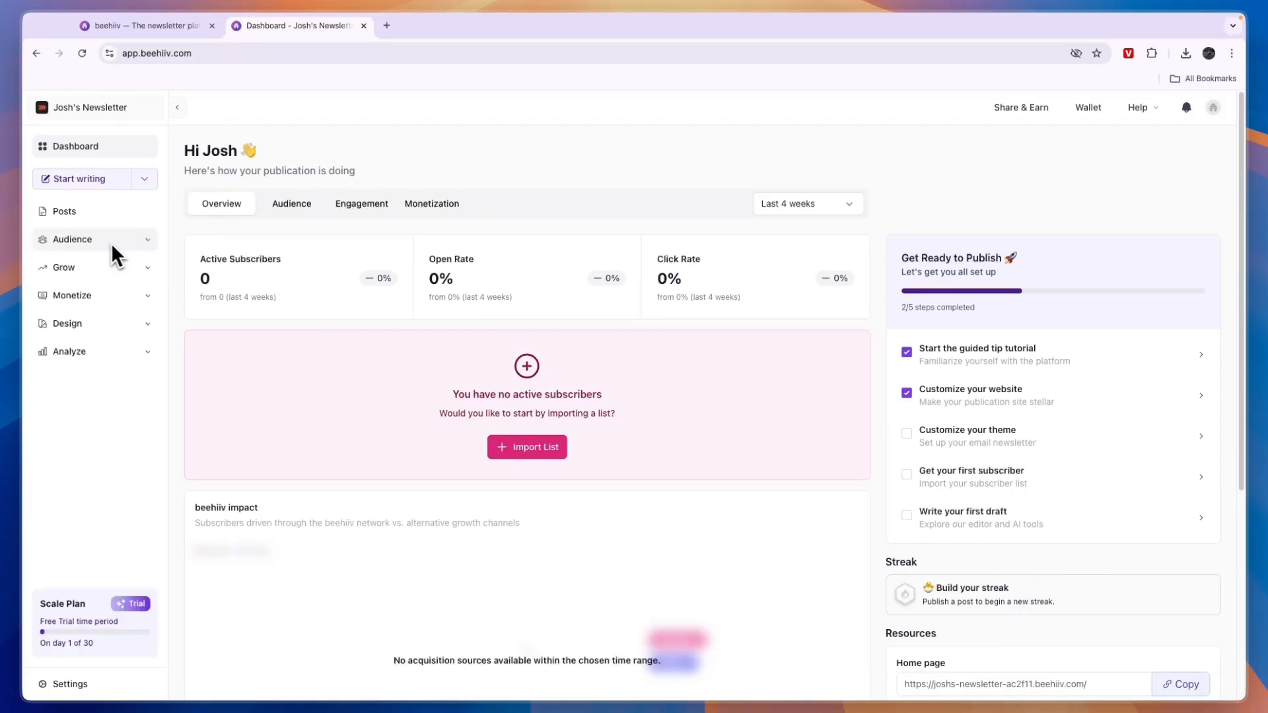
pyautogui.click(106, 238)
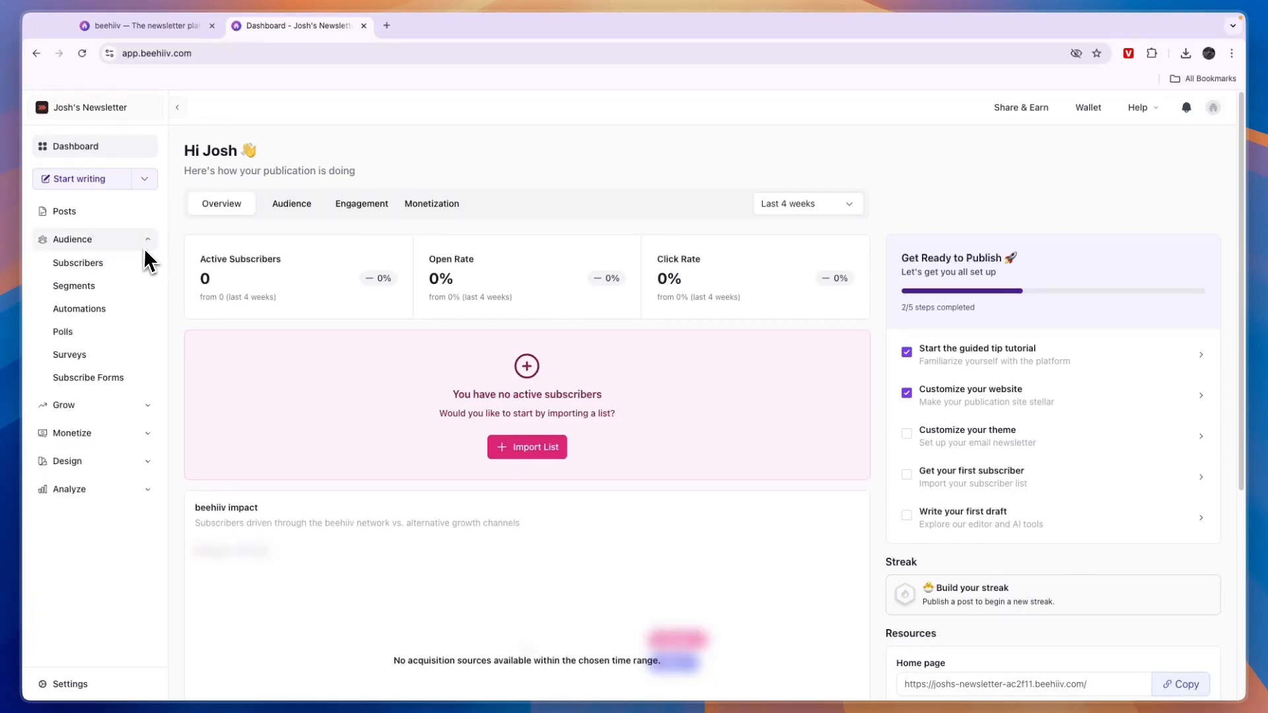
pyautogui.click(105, 377)
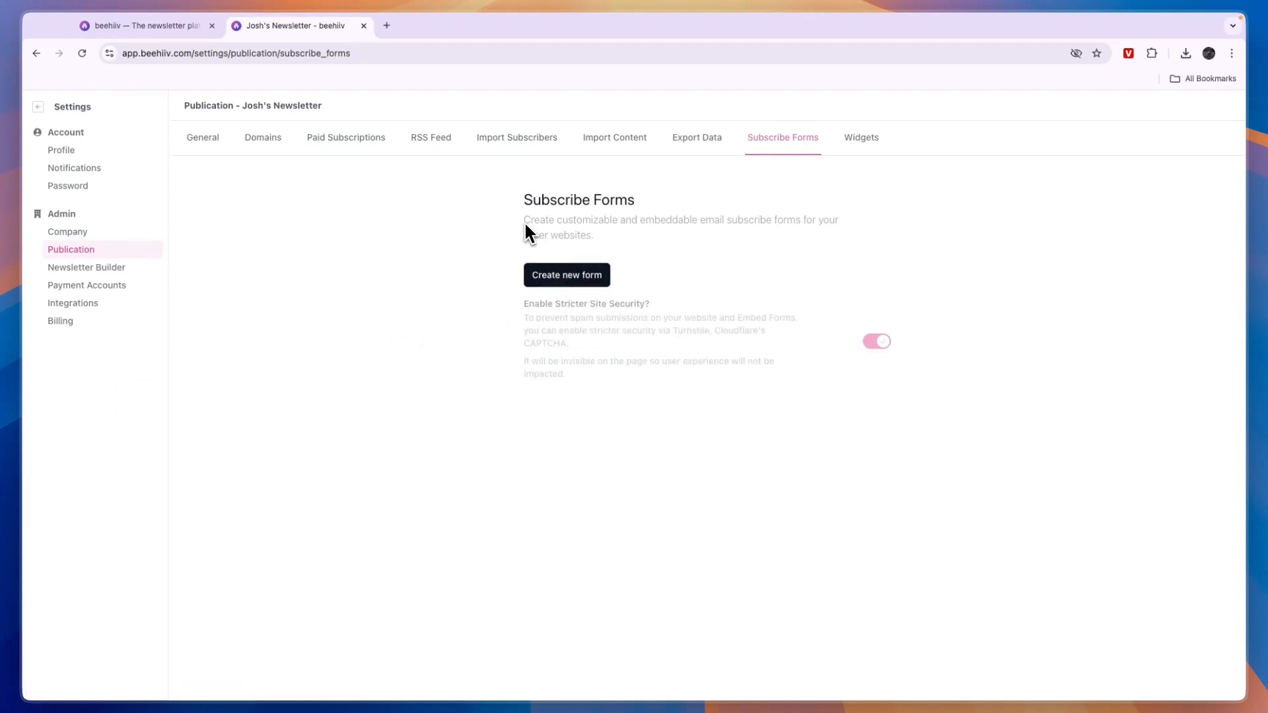
# Step: Create a new subscribe form and name it "wordpress"
pyautogui.moveTo(525, 225); pyautogui.dragTo(682, 240)
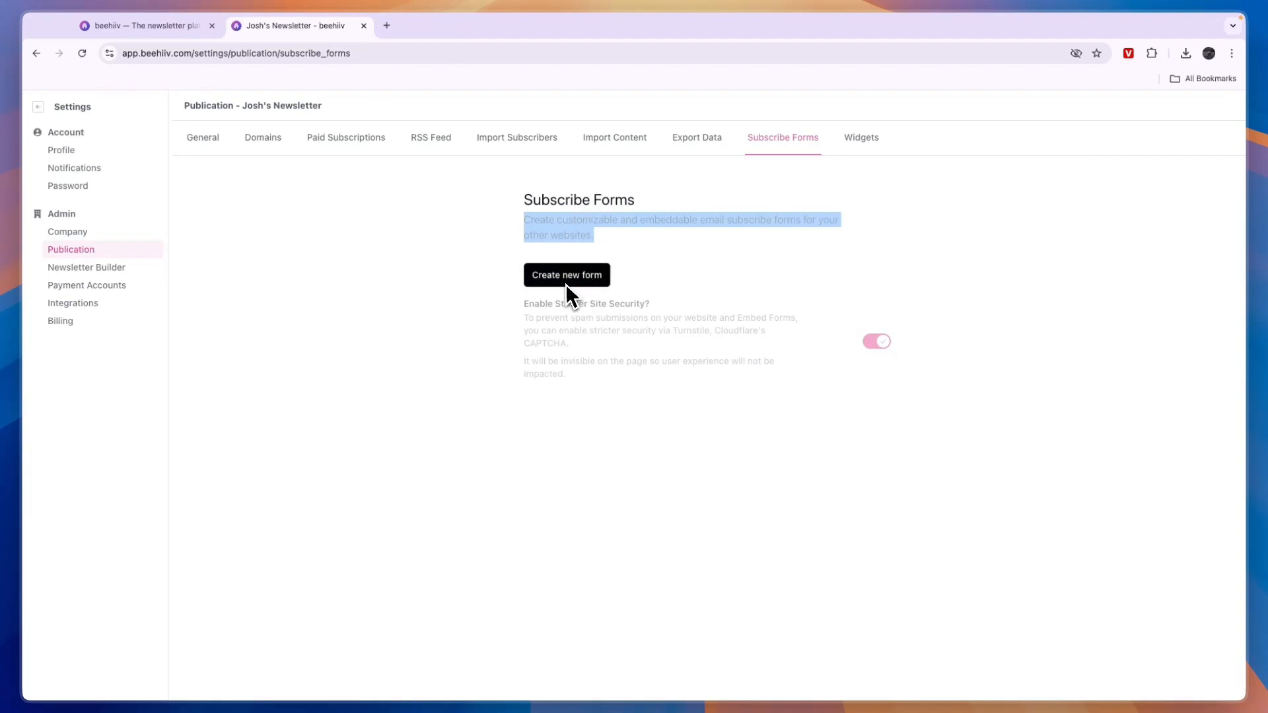
pyautogui.click(584, 280)
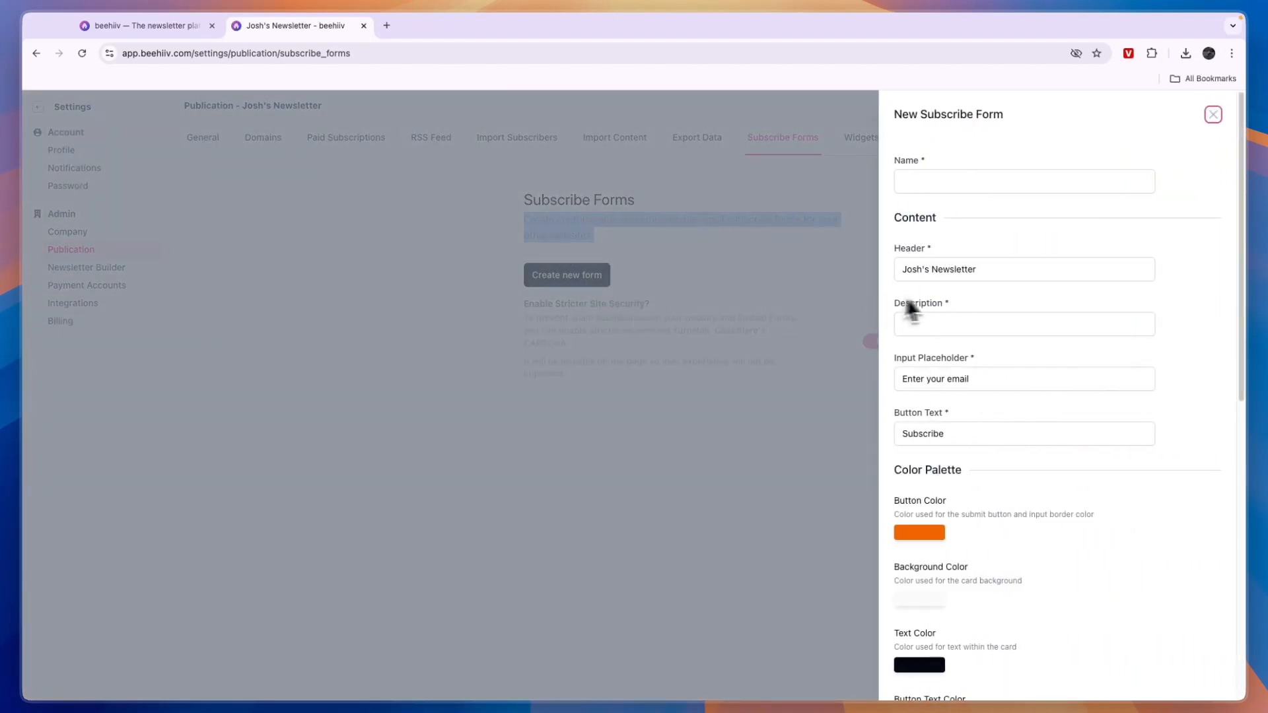
pyautogui.click(941, 189)
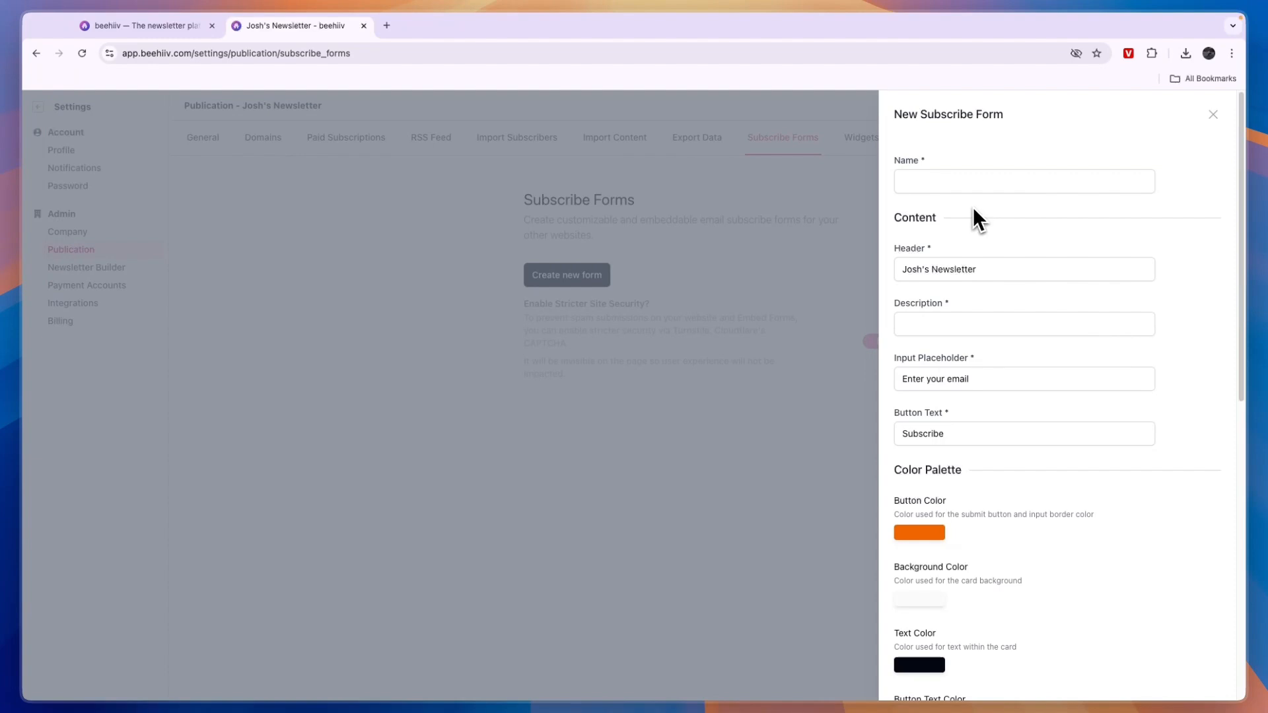
pyautogui.click(940, 188)
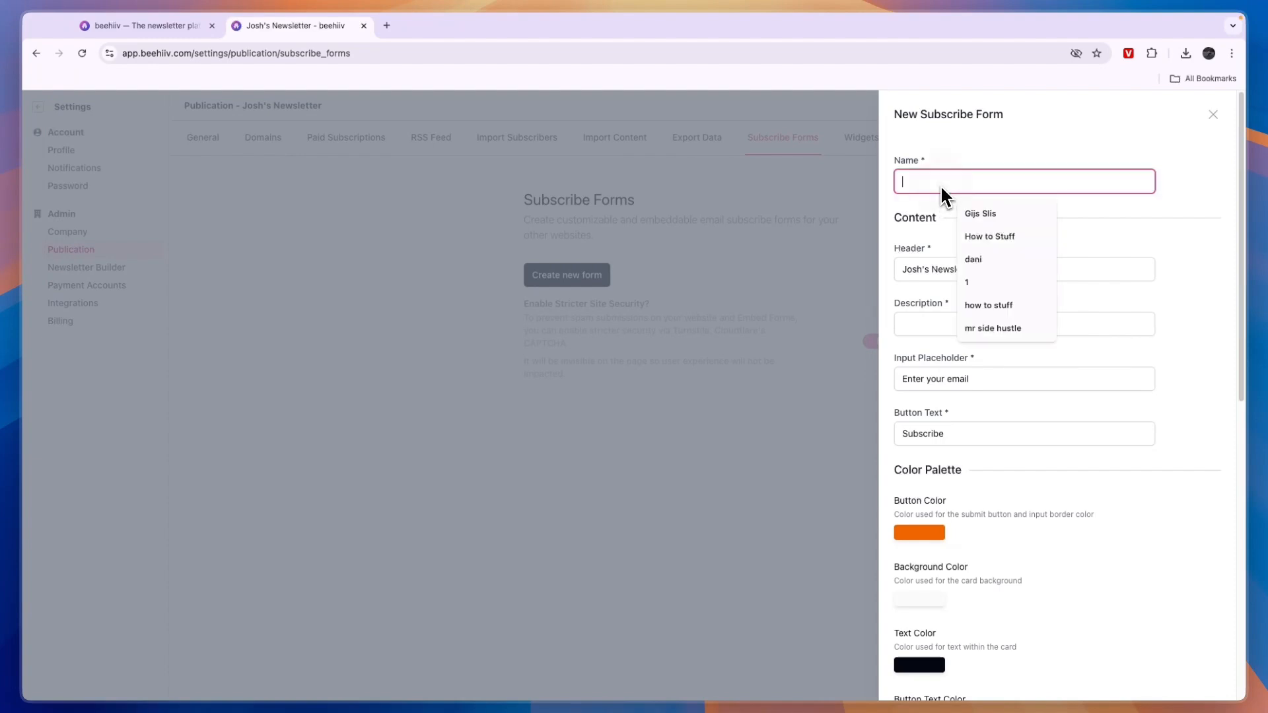
pyautogui.write('wordpress')
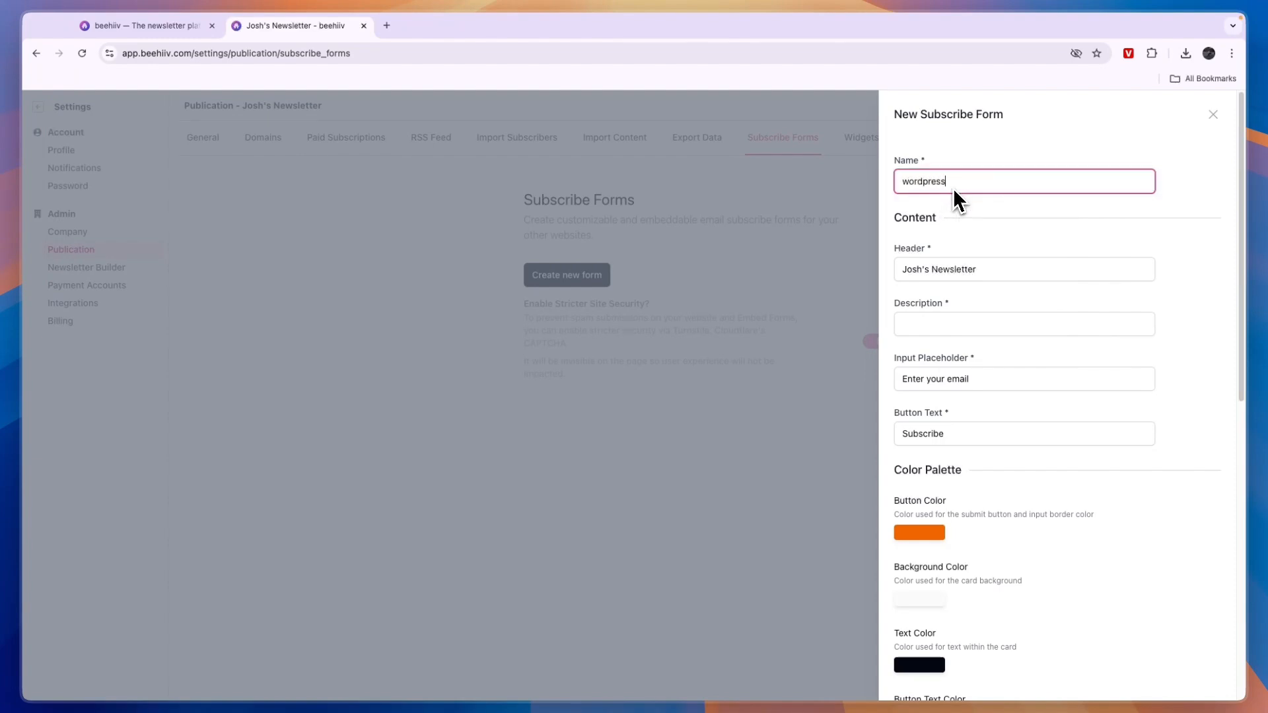
# Step: Keep the form's default header and enter "Daily finance newsletter" as its description
pyautogui.click(905, 273)
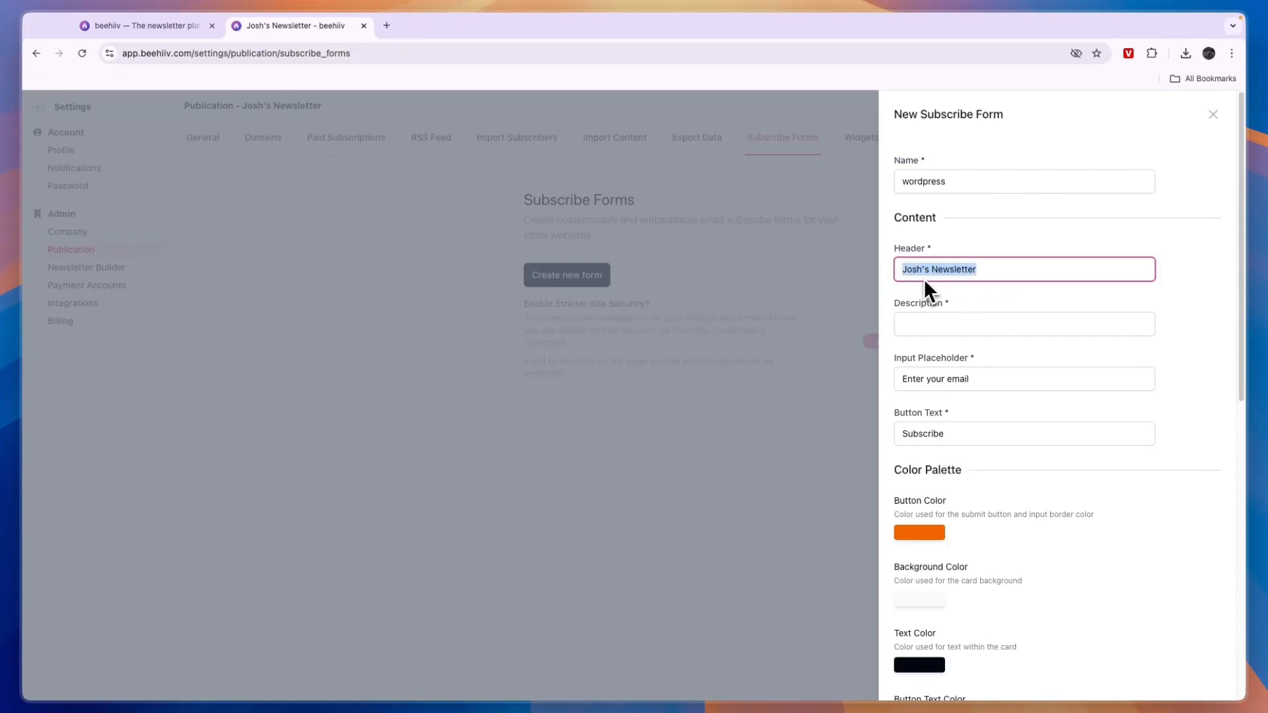
pyautogui.click(915, 327)
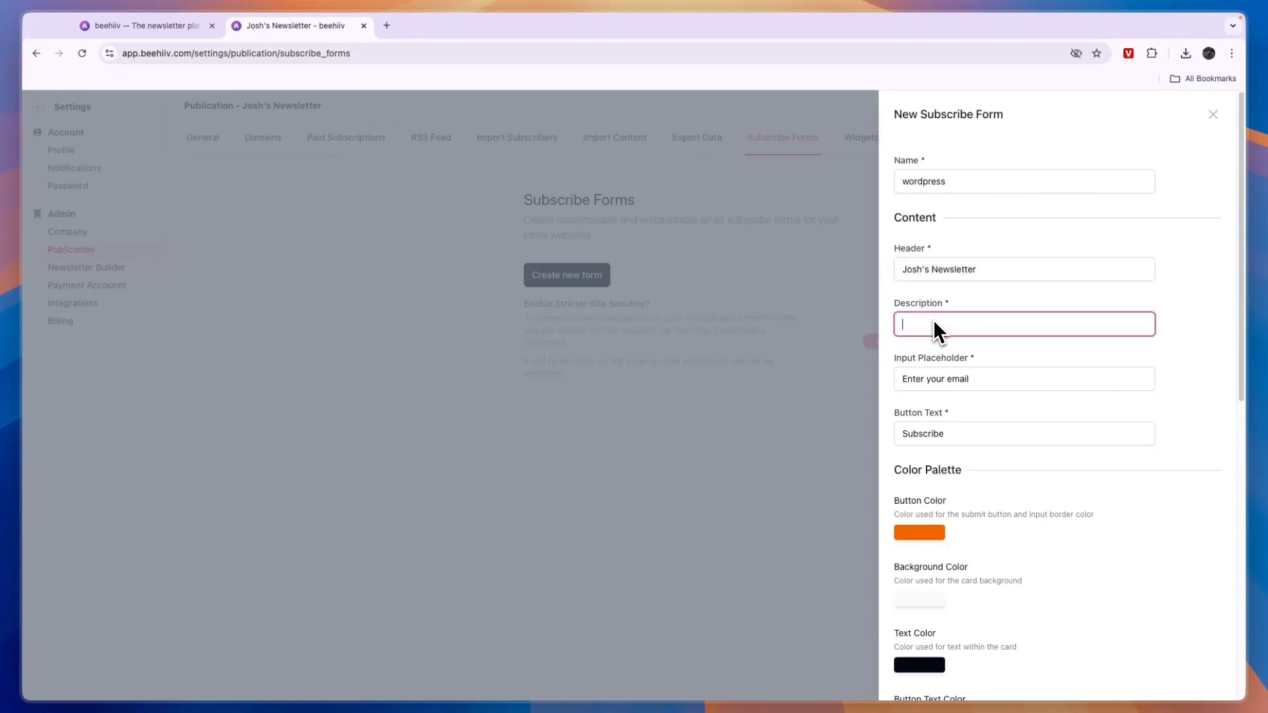
pyautogui.write('Daily finance newsletter')
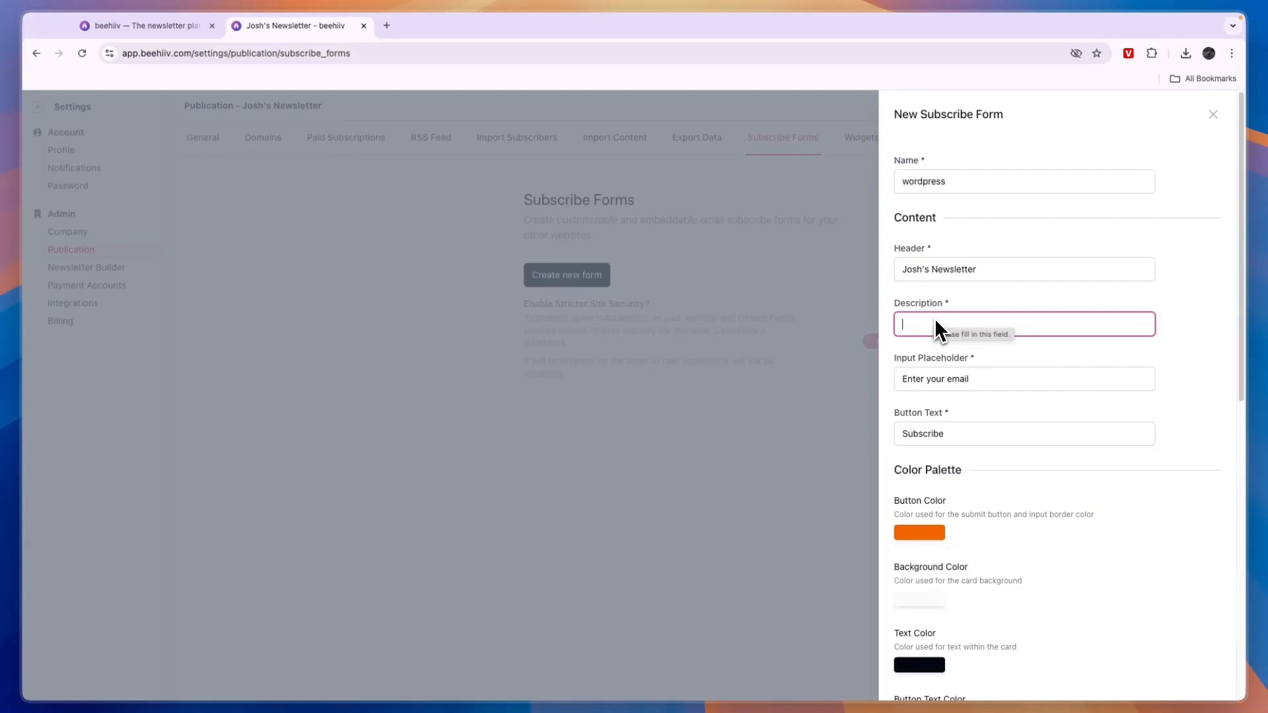
pyautogui.click(976, 362)
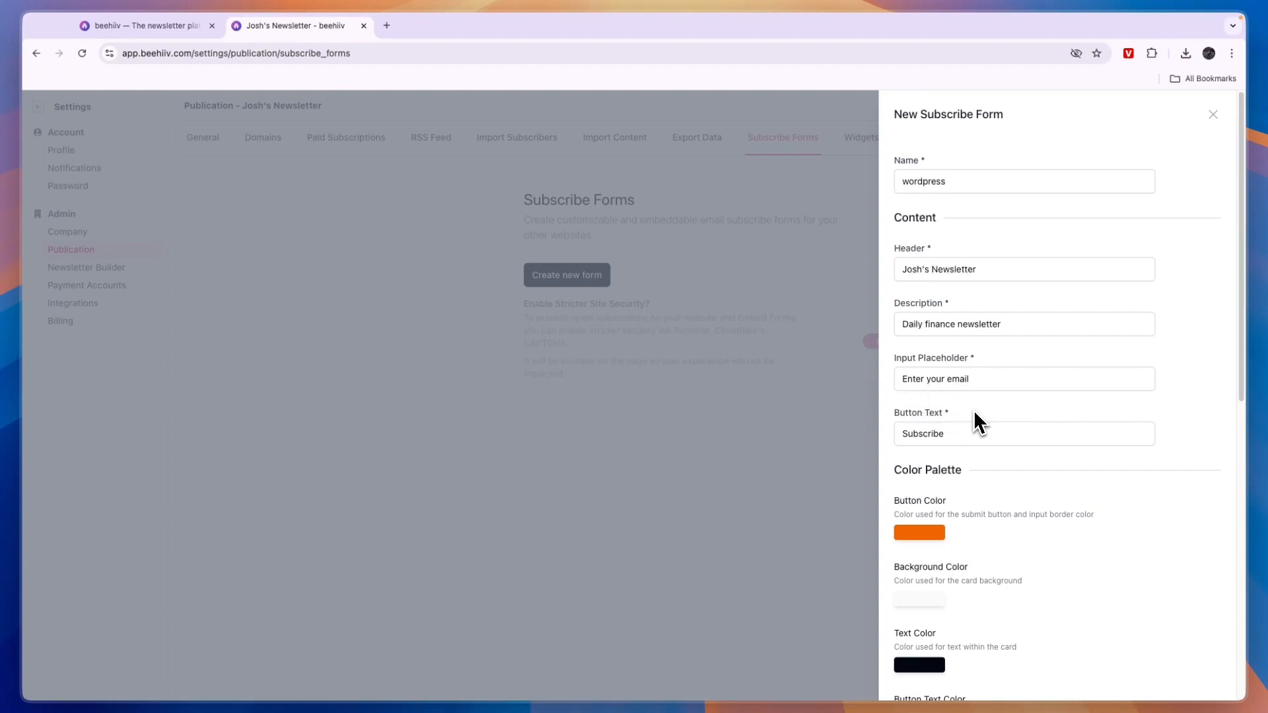
pyautogui.moveTo(890, 414); pyautogui.dragTo(973, 409)
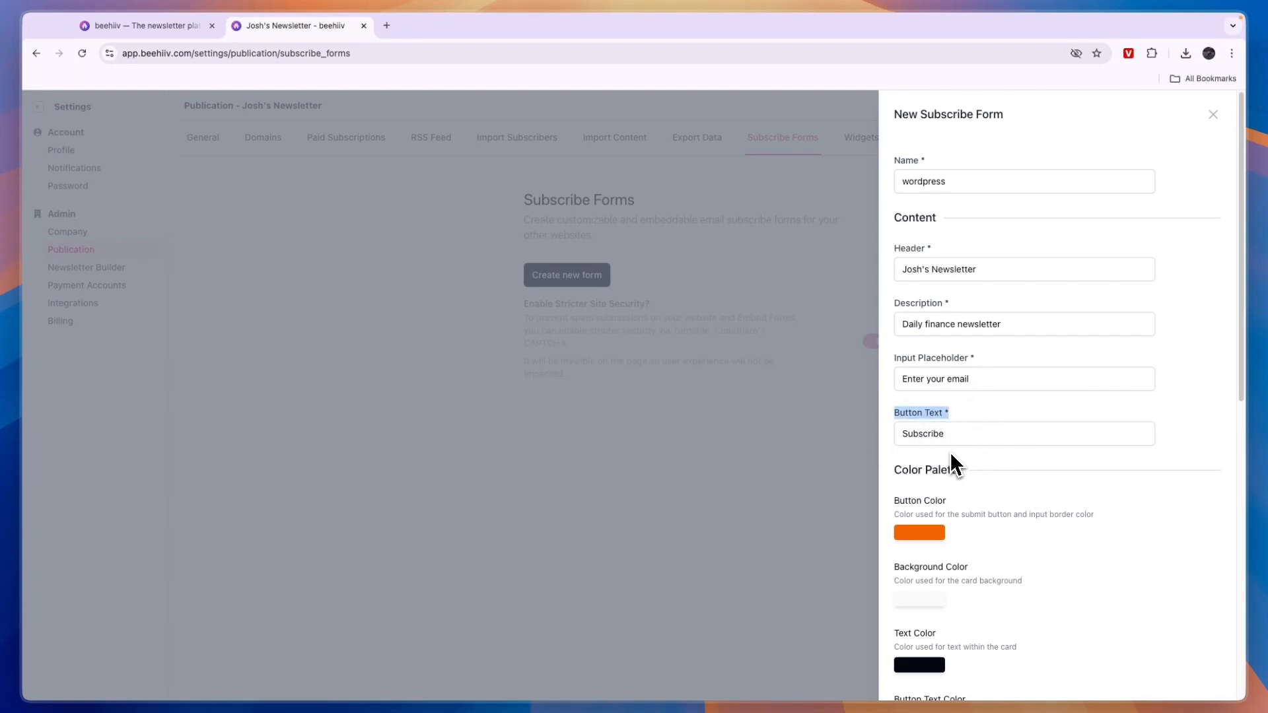
# Step: Set the form's button color to bright green and check the background color option
pyautogui.scroll(-5, 949, 452)
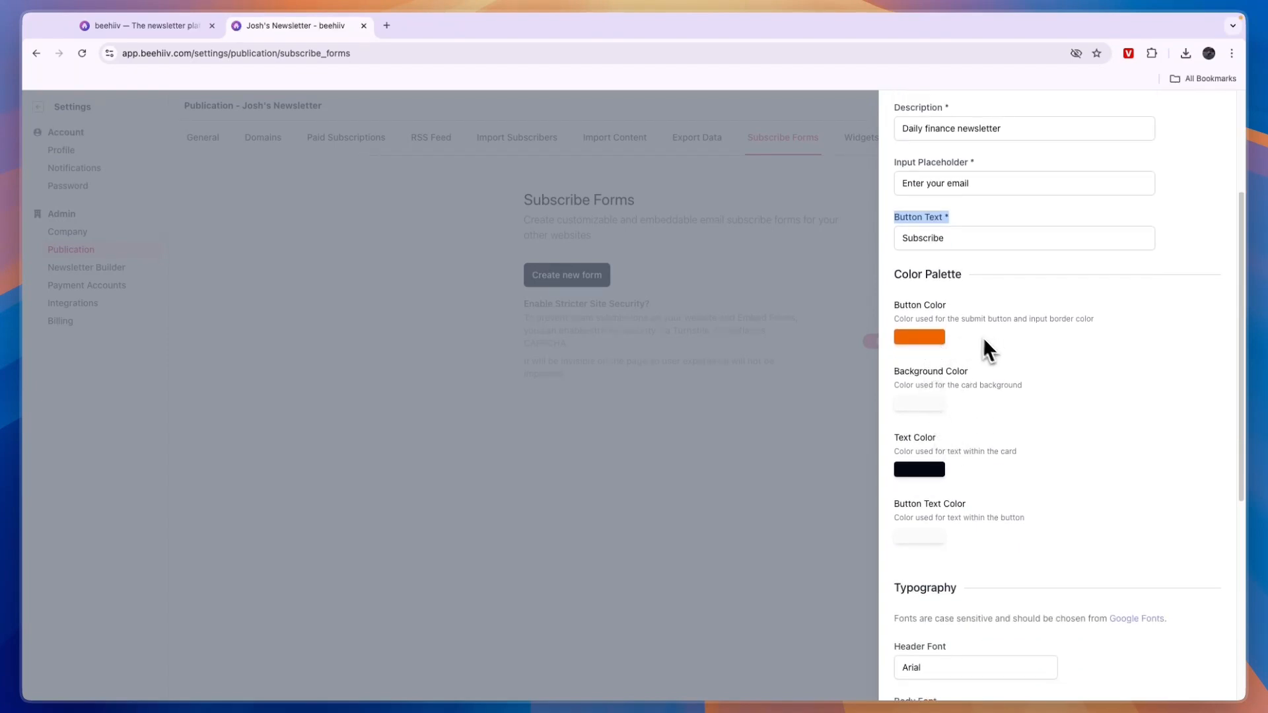
pyautogui.scroll(-1, 1018, 434)
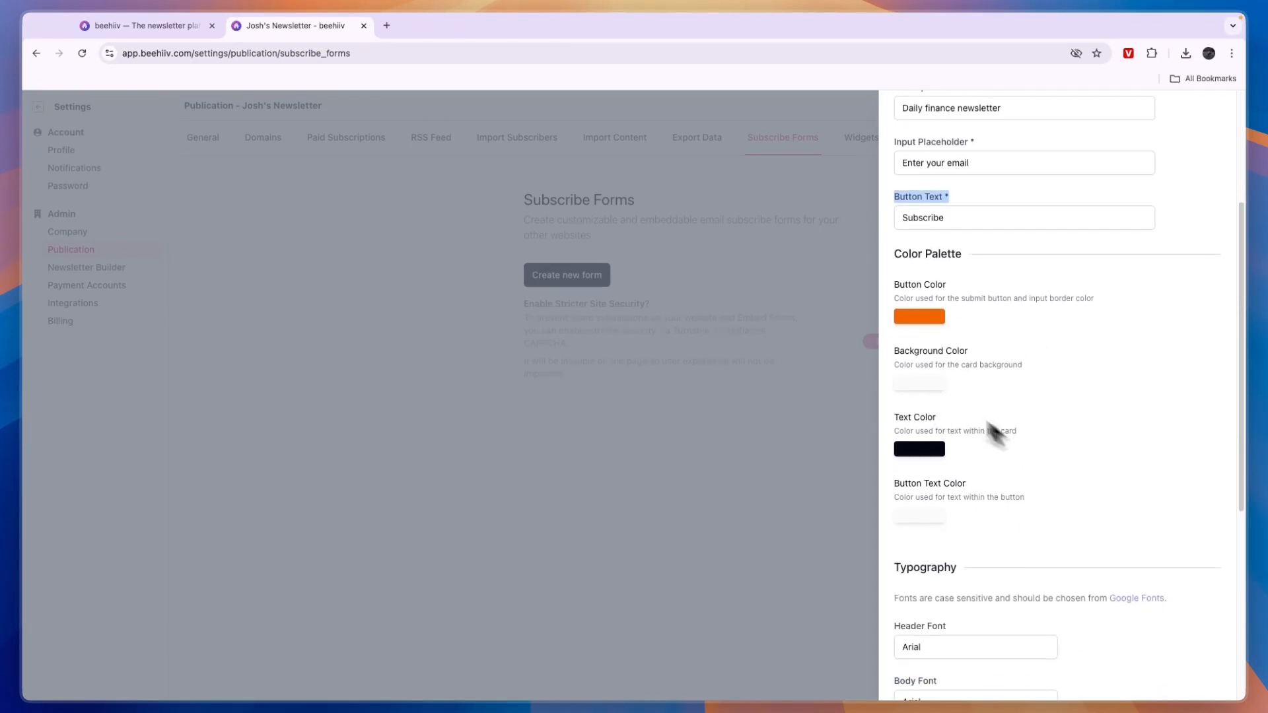
pyautogui.click(920, 319)
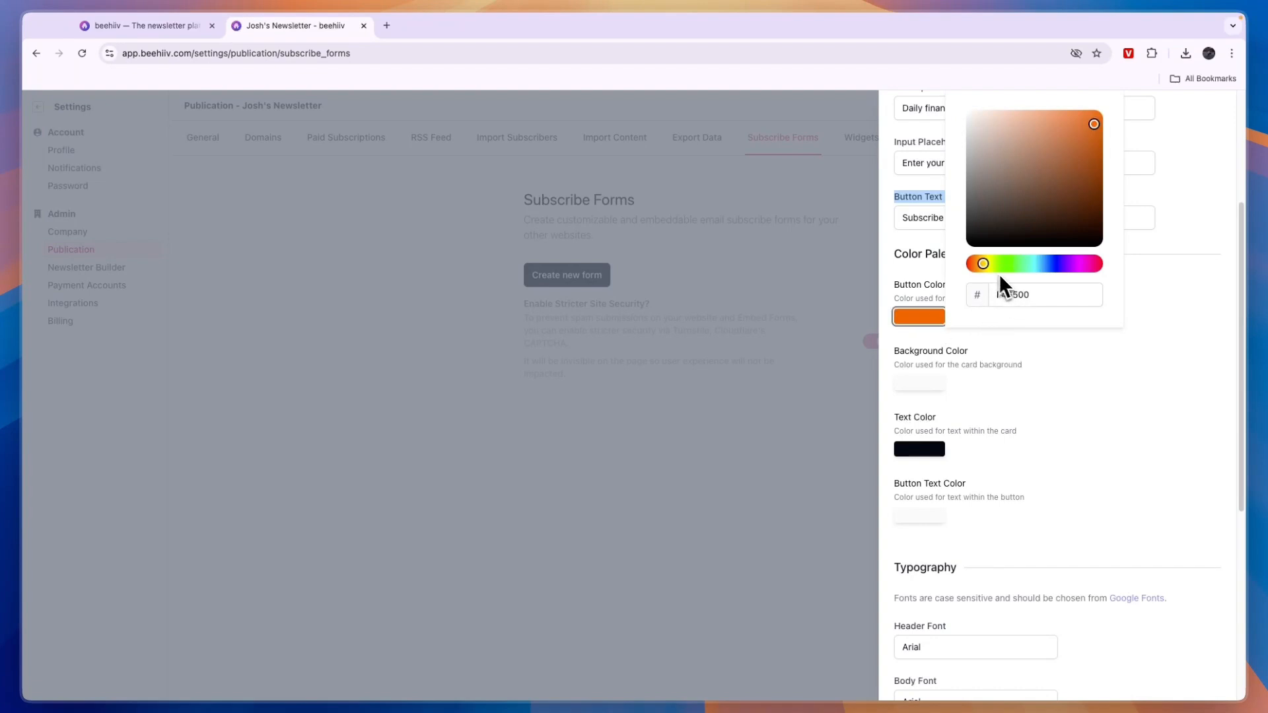
pyautogui.click(1019, 265)
pyautogui.click(1079, 139)
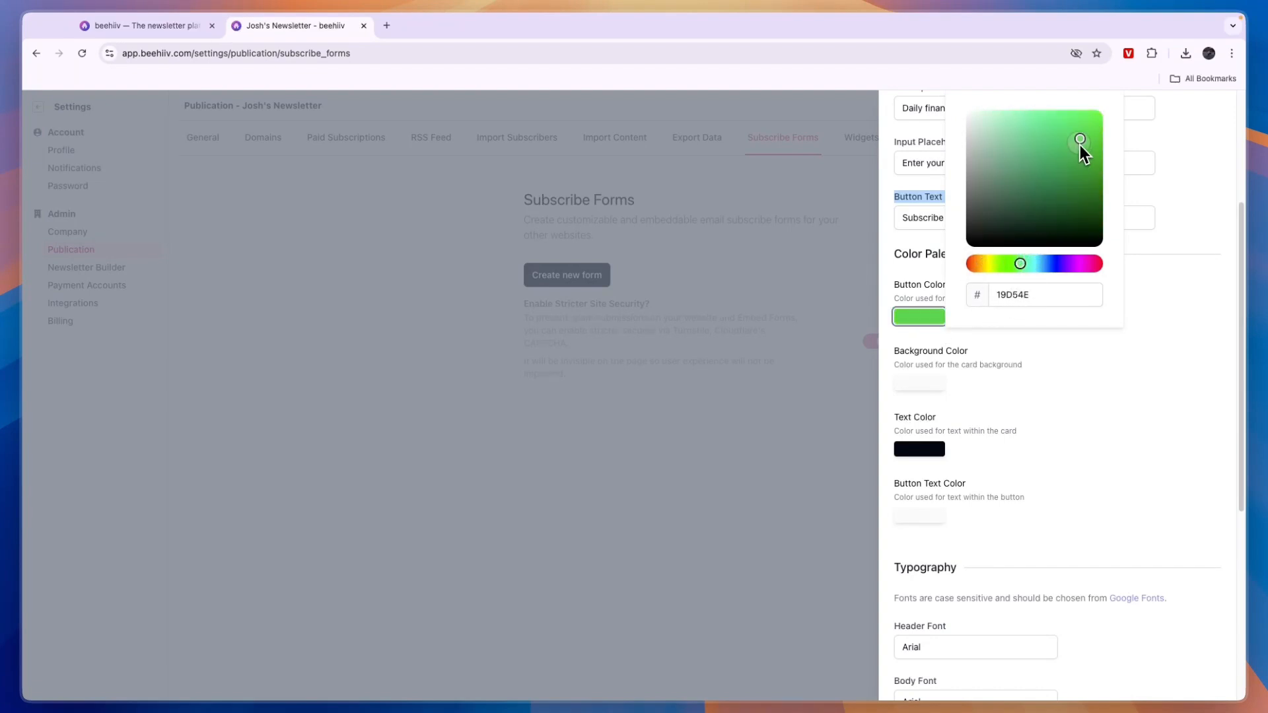
pyautogui.moveTo(1080, 143); pyautogui.dragTo(1063, 136)
pyautogui.click(1014, 264)
pyautogui.click(1115, 359)
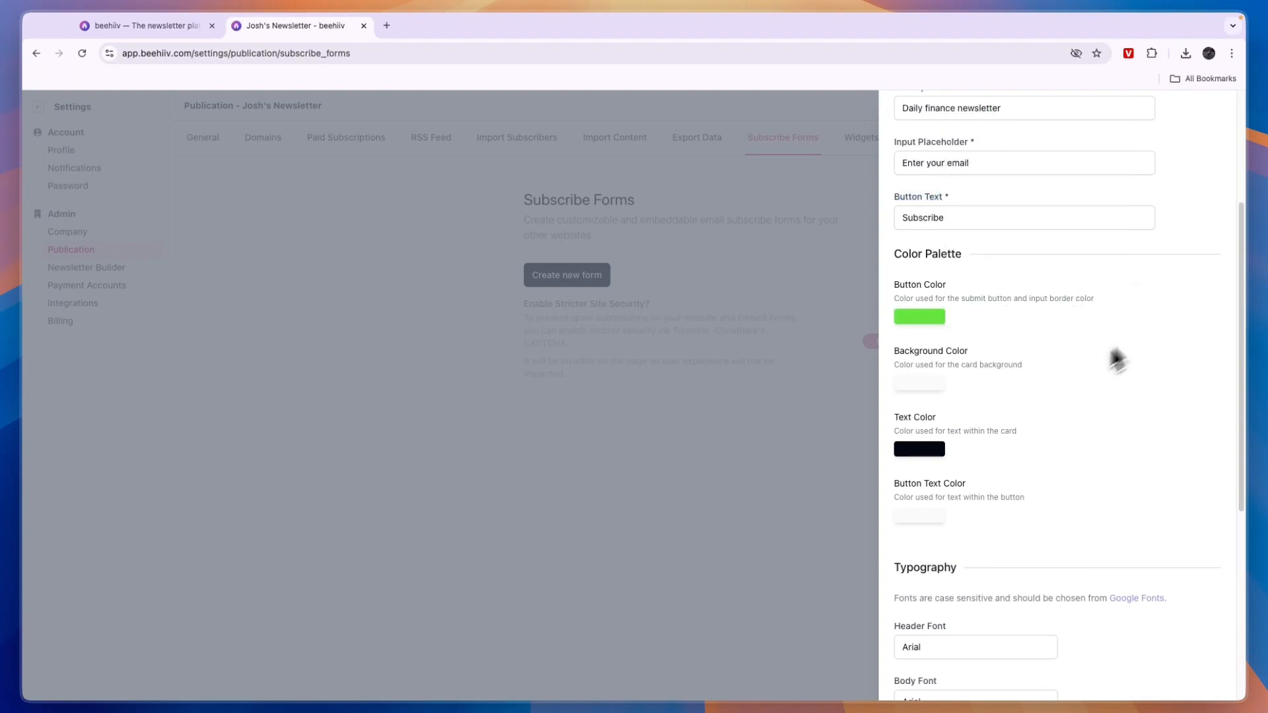
pyautogui.click(919, 383)
pyautogui.click(1076, 423)
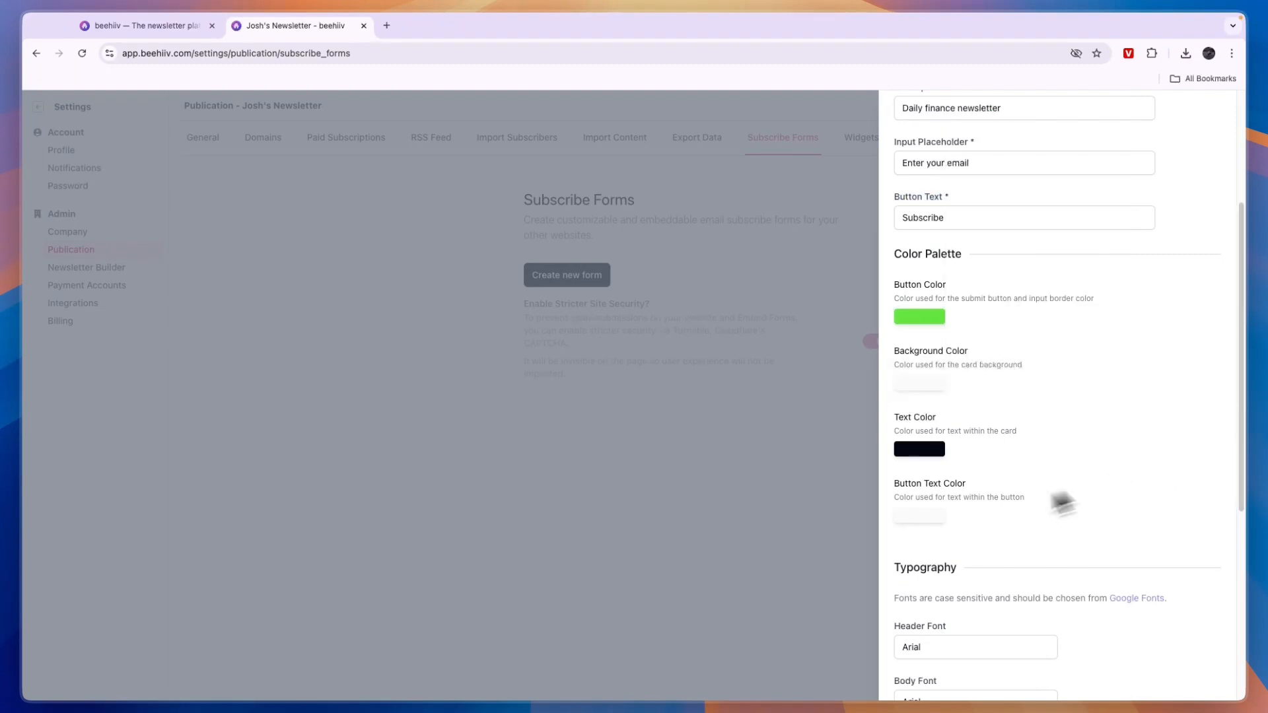
# Step: Change the form's button color to orange, about #E6703E
pyautogui.scroll(-1, 971, 517)
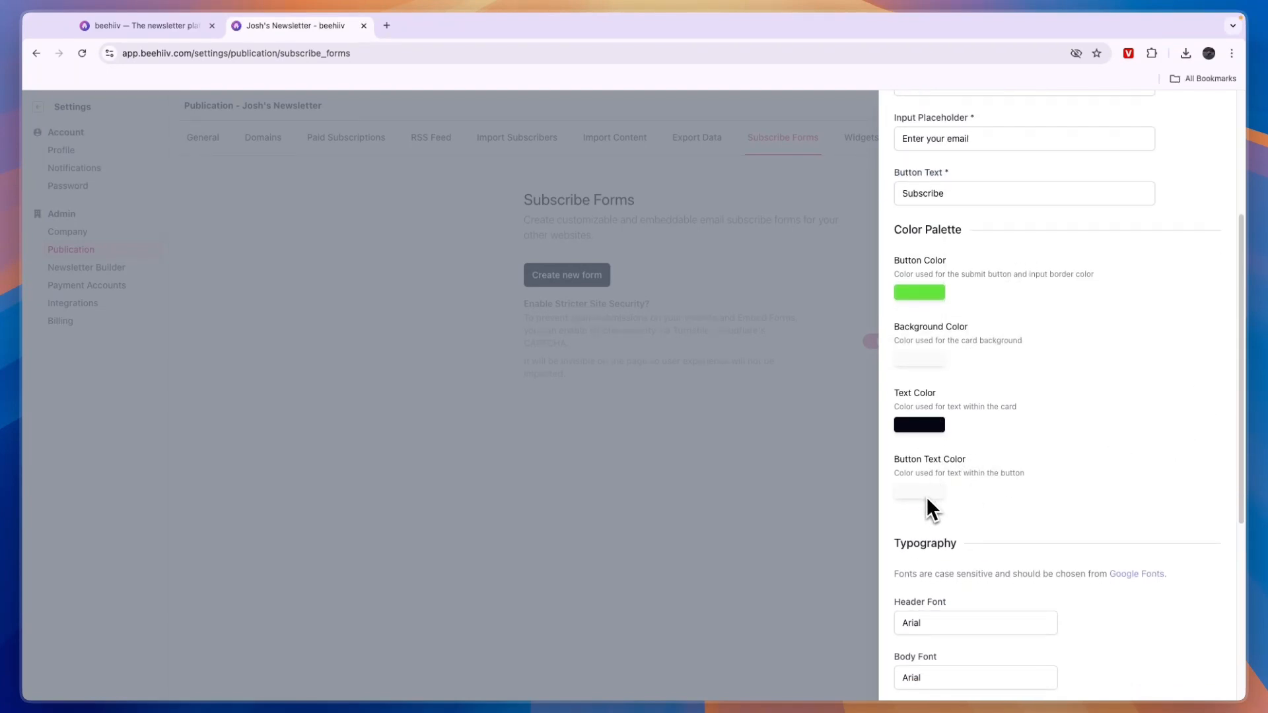
pyautogui.click(934, 295)
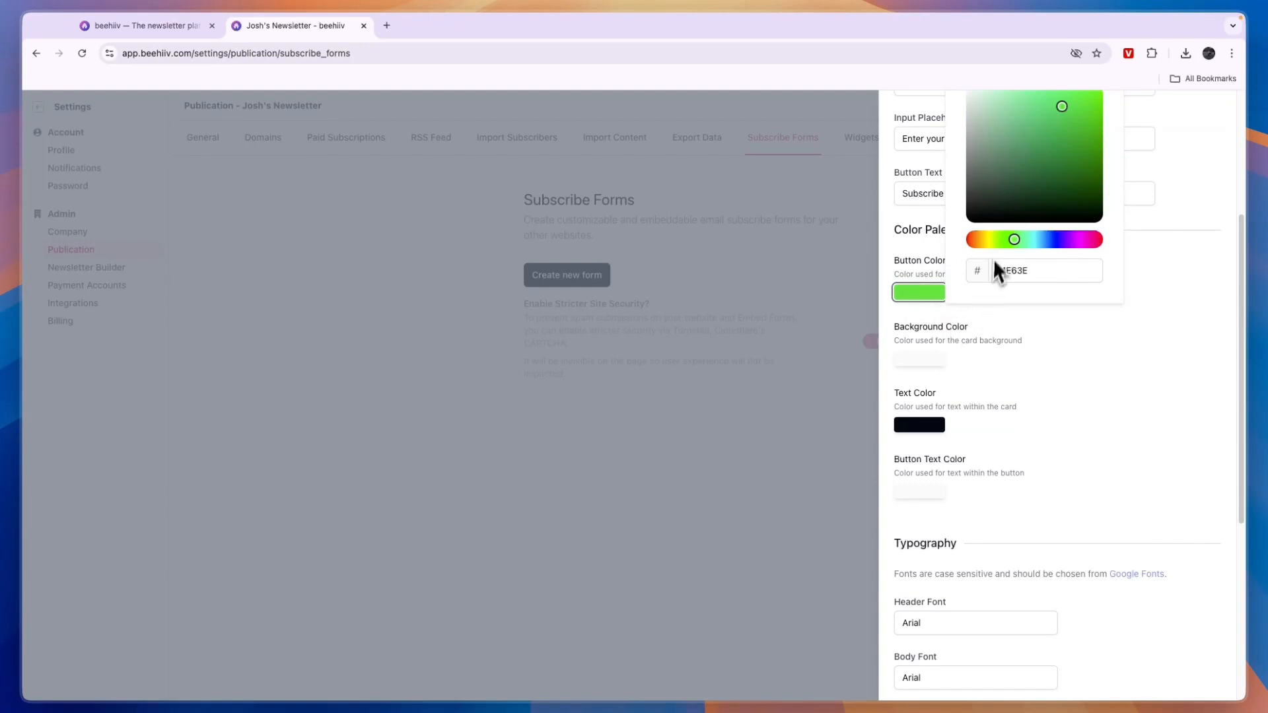
pyautogui.click(980, 243)
pyautogui.moveTo(980, 242); pyautogui.dragTo(981, 247)
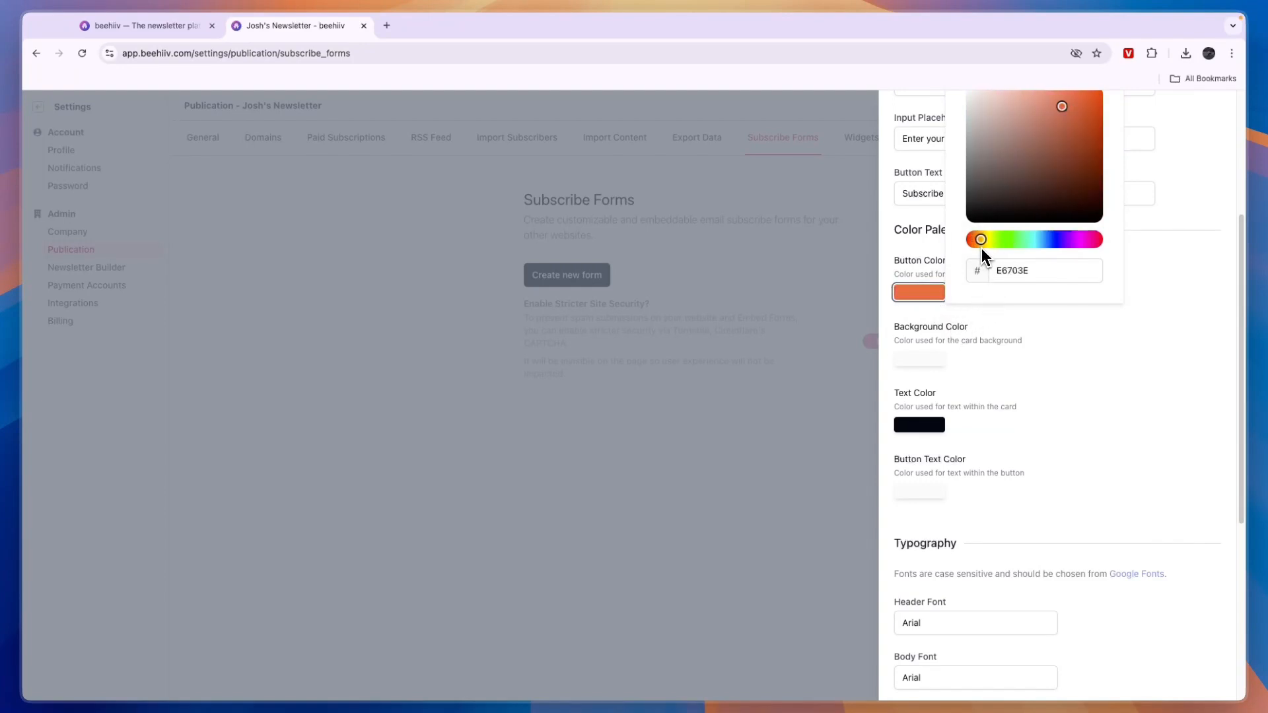
# Step: Review the form's typography and after-submission options, leaving the success message and redirect page empty, and save the form
pyautogui.scroll(-5, 1035, 430)
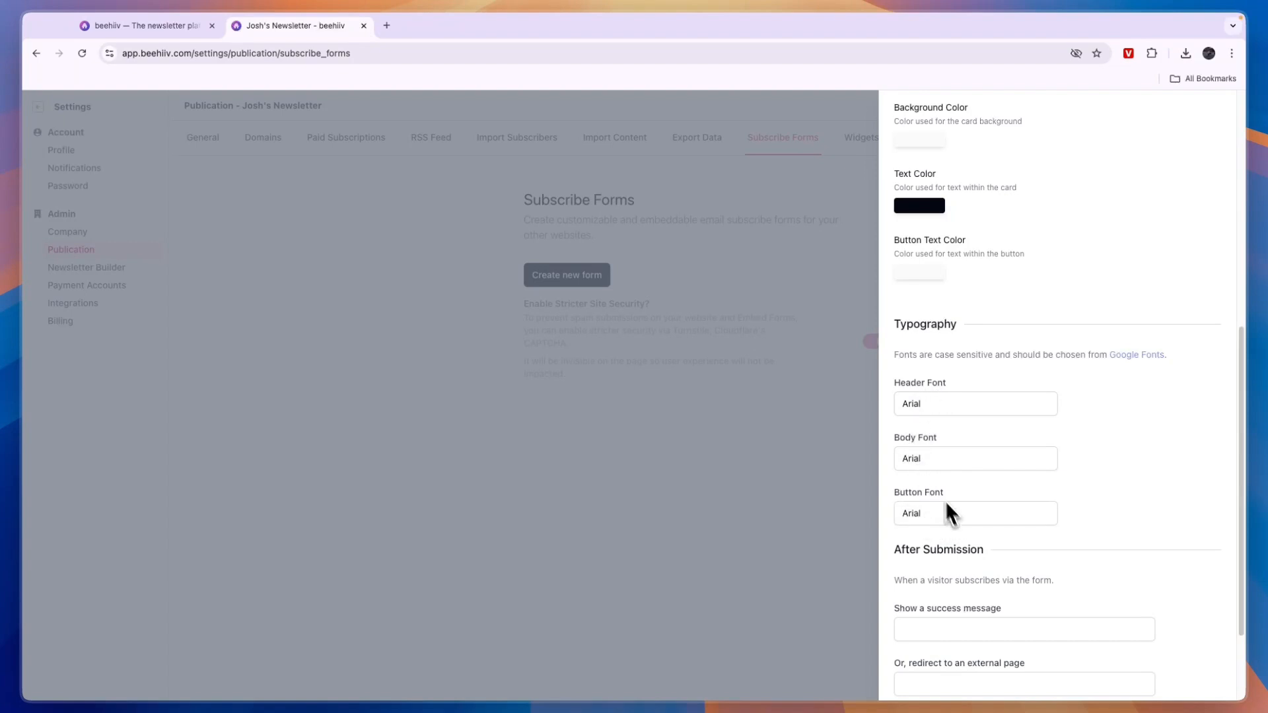
pyautogui.scroll(-3, 956, 518)
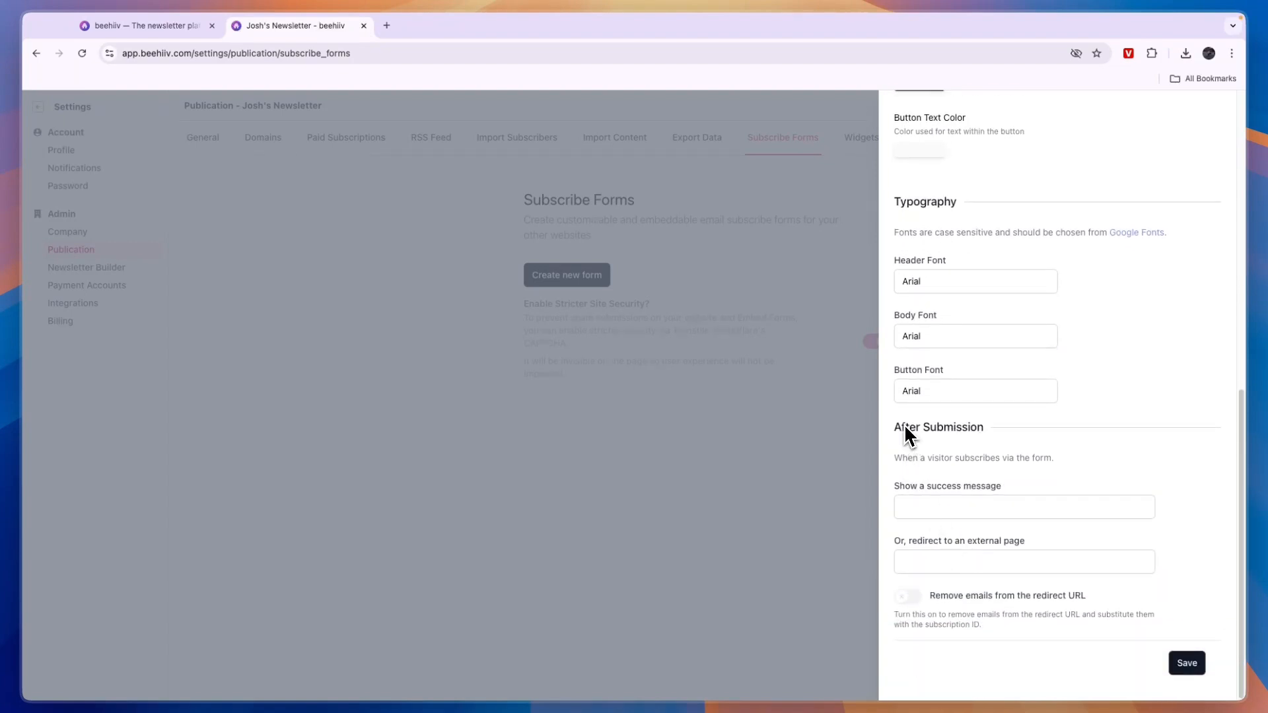
pyautogui.moveTo(904, 426); pyautogui.dragTo(1009, 446)
pyautogui.click(994, 466)
pyautogui.moveTo(893, 486); pyautogui.dragTo(1018, 488)
pyautogui.click(969, 516)
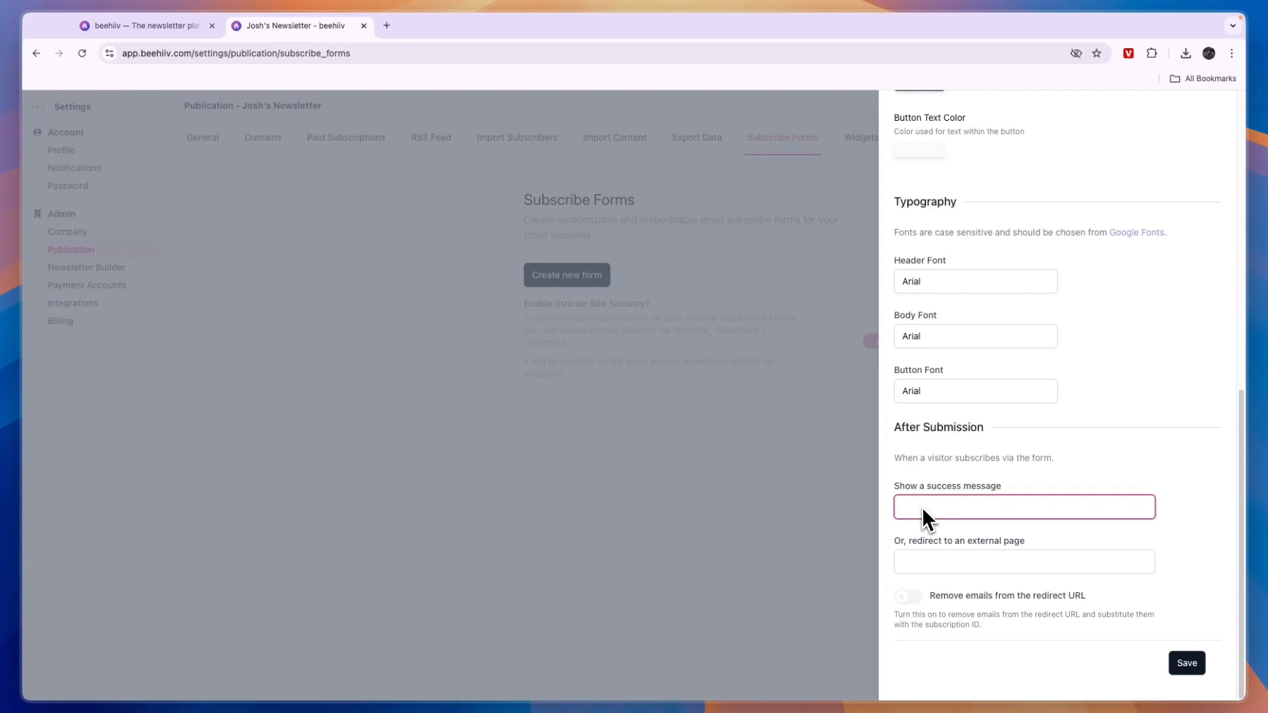
pyautogui.moveTo(895, 540); pyautogui.dragTo(1026, 539)
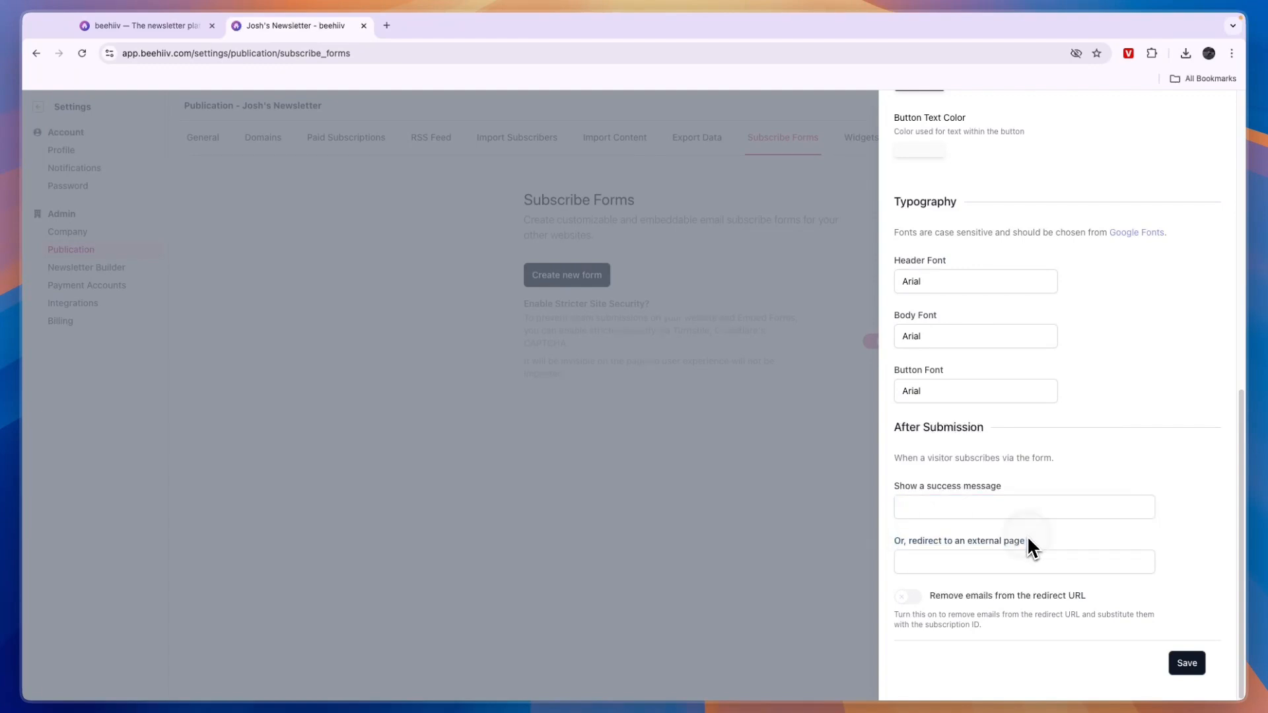
pyautogui.click(1007, 561)
pyautogui.moveTo(945, 596); pyautogui.dragTo(1081, 600)
pyautogui.click(1085, 605)
pyautogui.click(1182, 662)
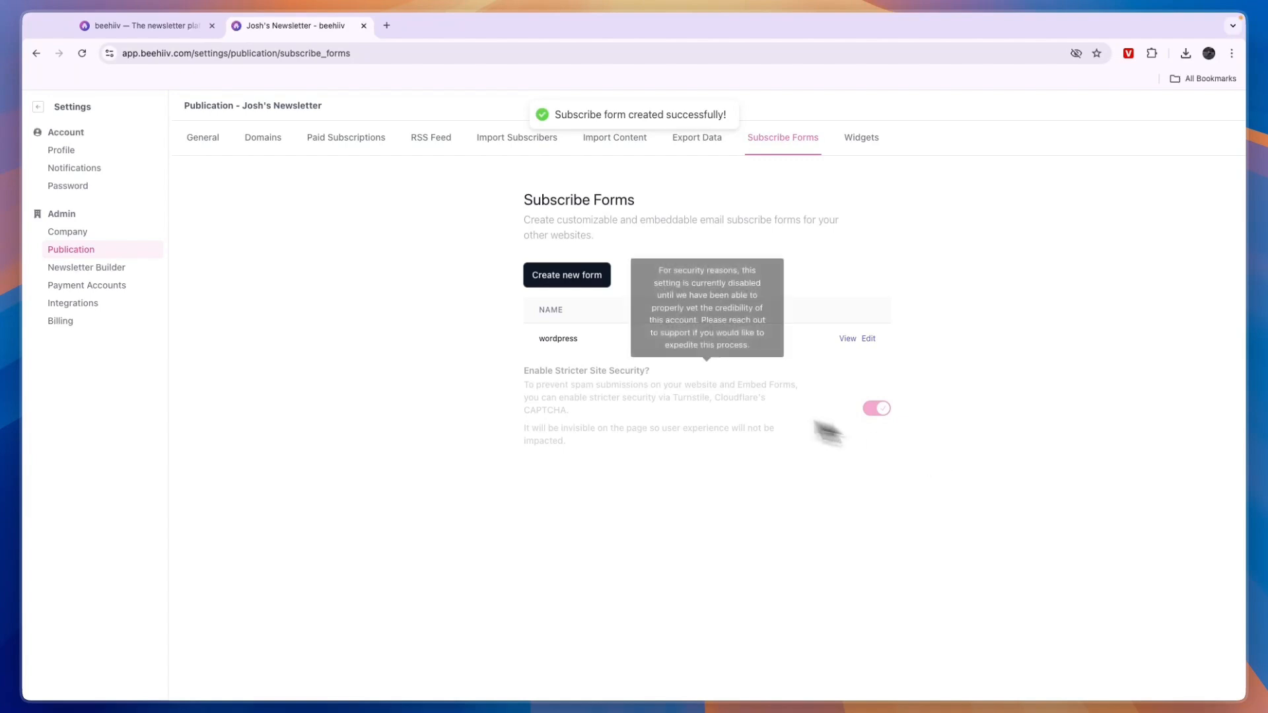
# Step: View the saved wordpress form's embed options and switch back to the beehiiv home page
pyautogui.click(849, 339)
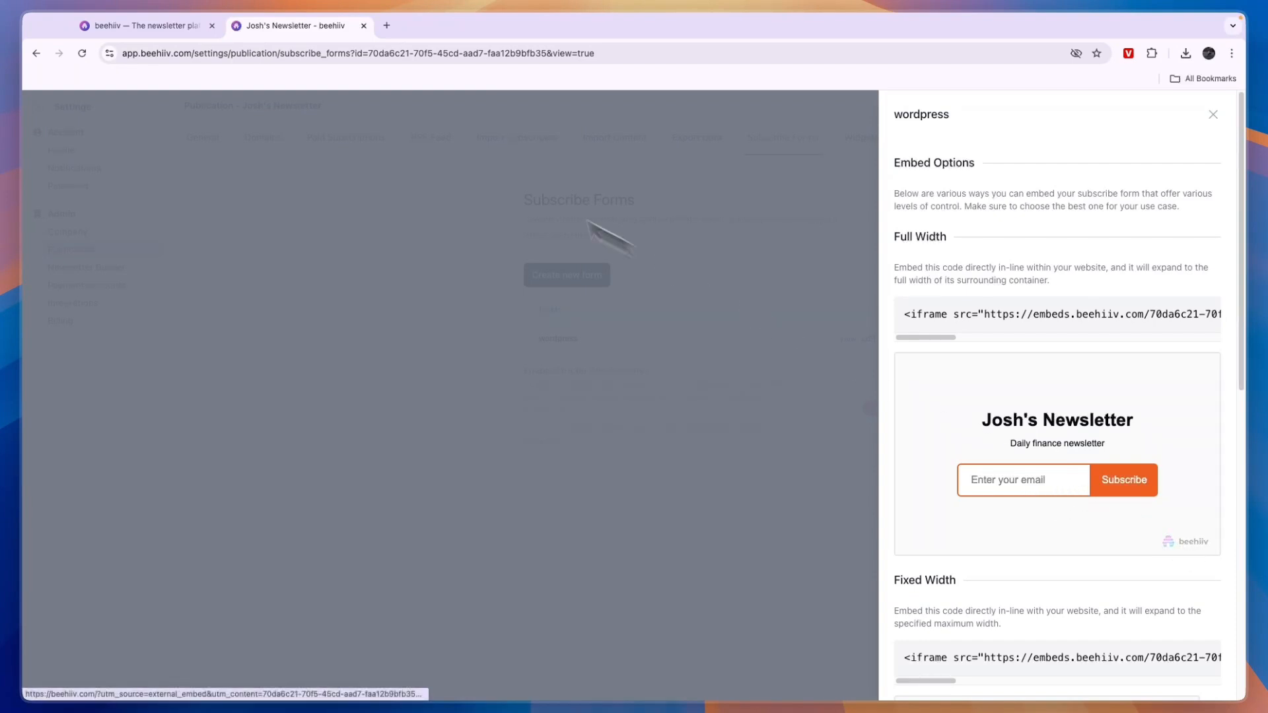
pyautogui.click(159, 23)
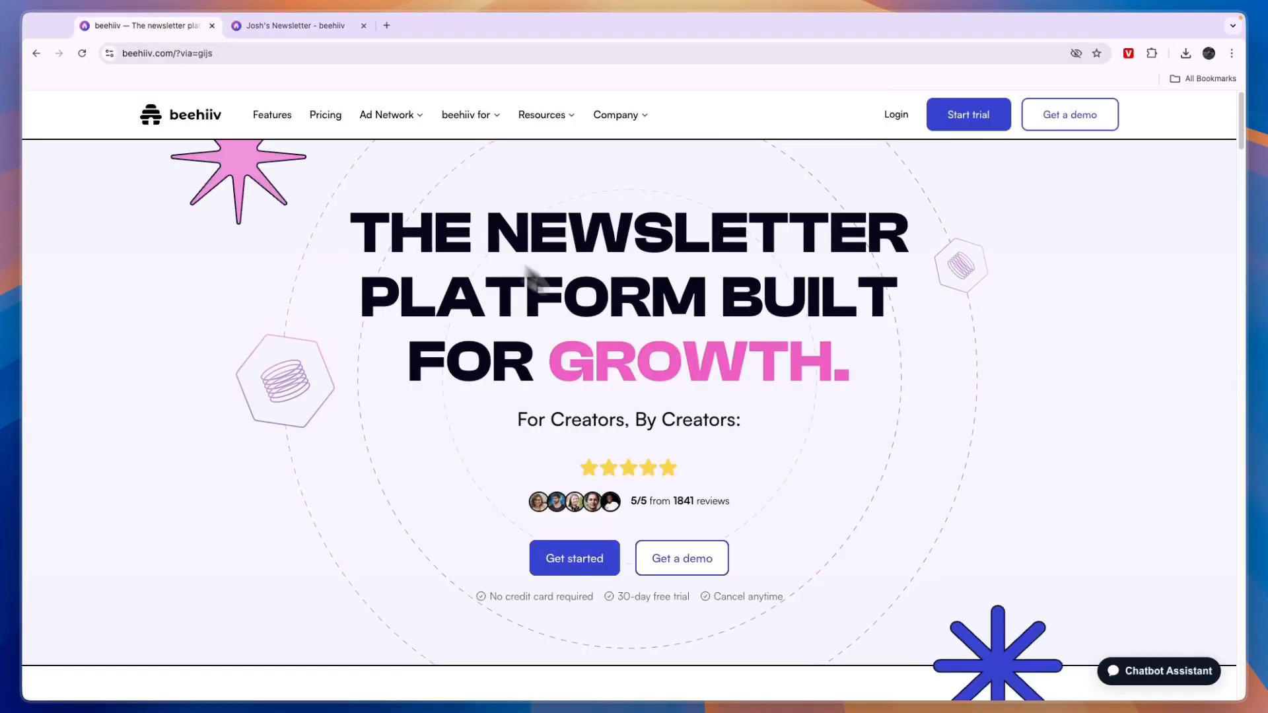
# Step: Check on beehiiv's pricing page which plan removes beehiiv branding, and return to the wordpress form's embed options
pyautogui.click(323, 114)
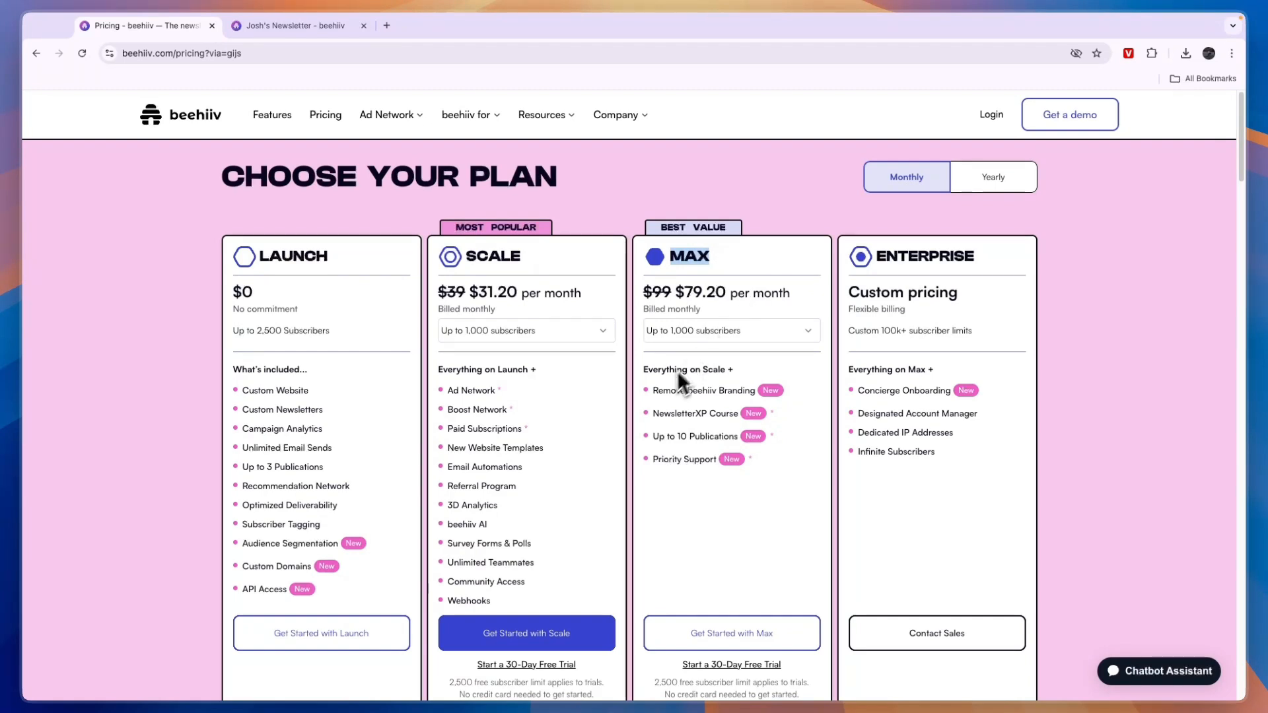
pyautogui.moveTo(682, 390); pyautogui.dragTo(763, 393)
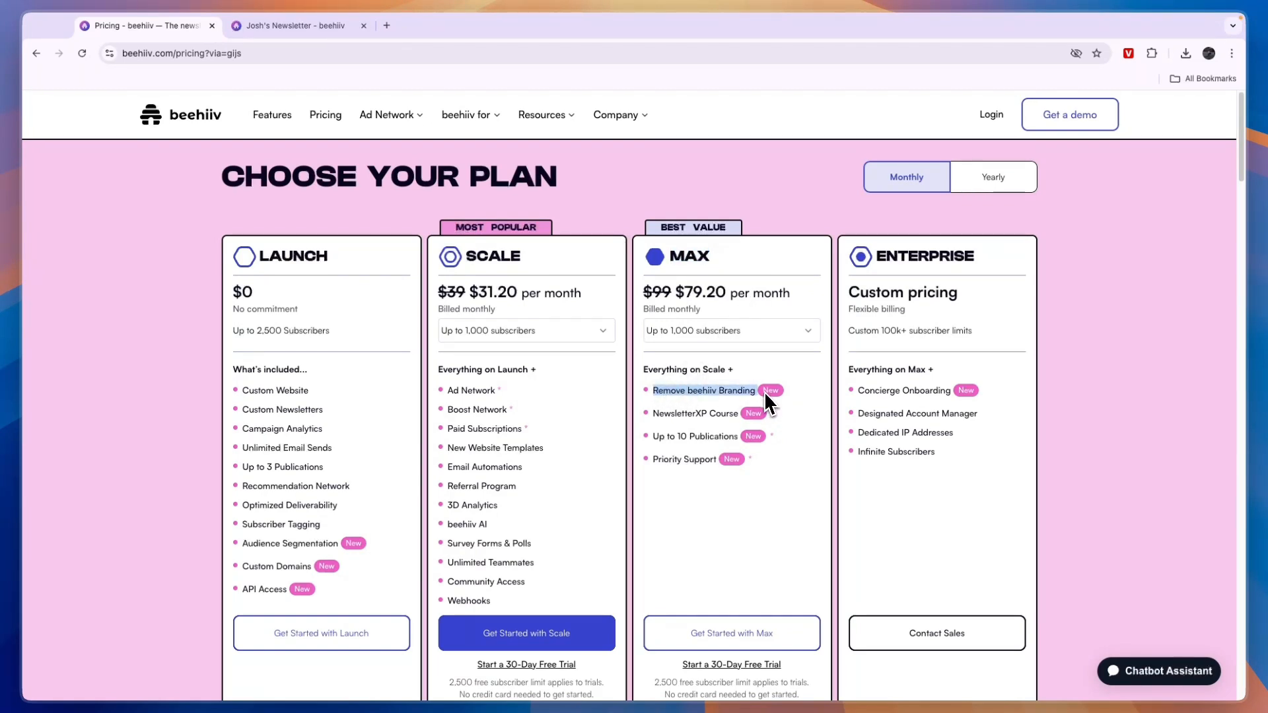
pyautogui.click(789, 505)
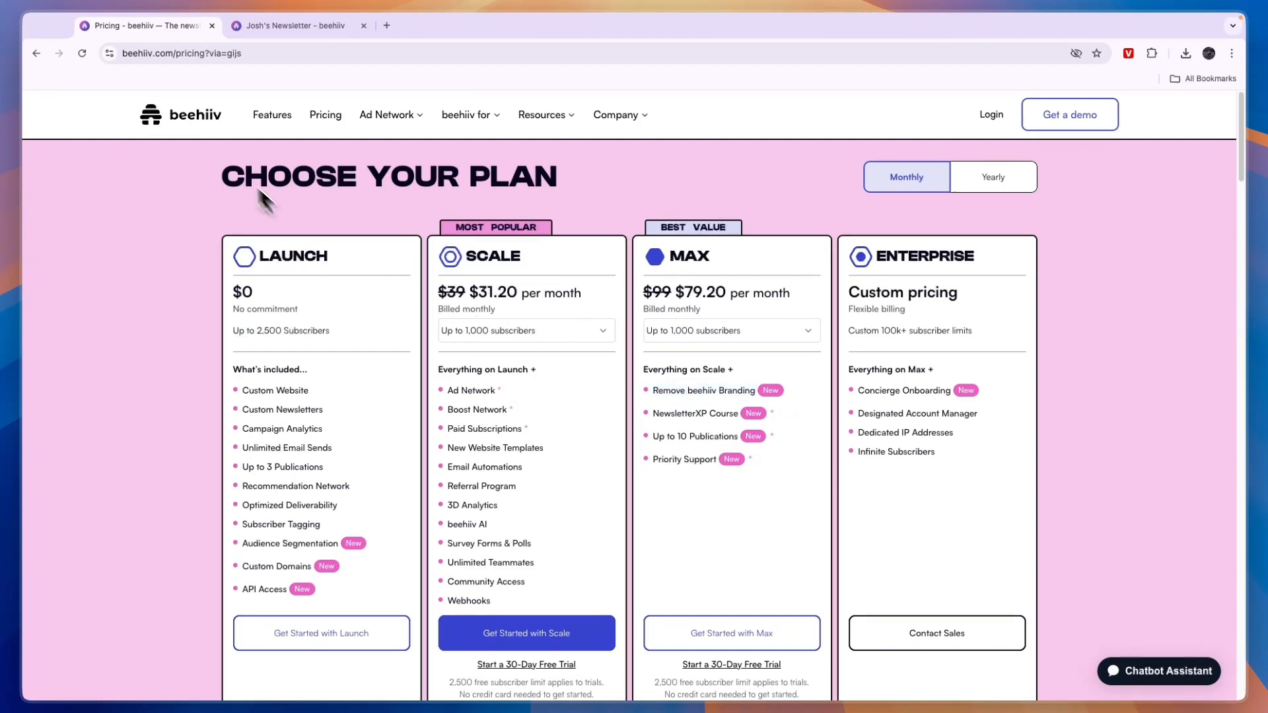
pyautogui.click(192, 112)
pyautogui.click(240, 28)
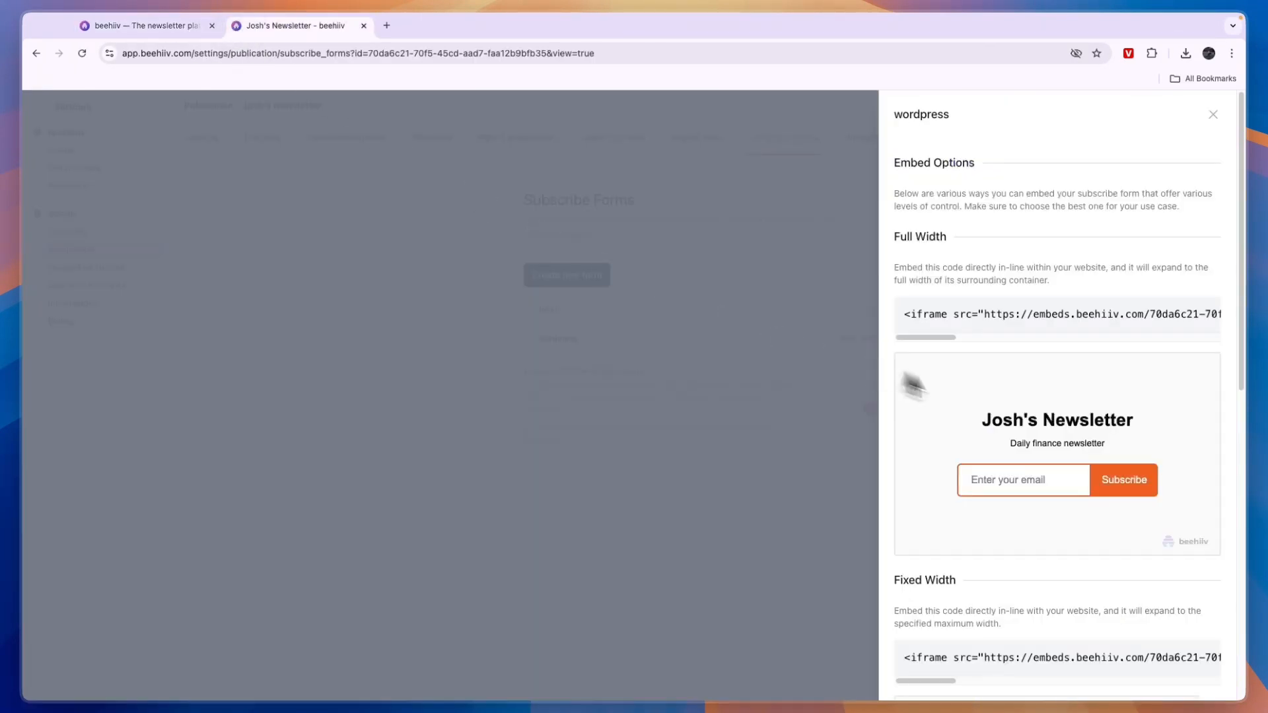
# Step: Compare the Full Width, Fixed Width and Slim Embed options of the wordpress form, including its advanced configuration
pyautogui.scroll(-3, 1006, 457)
pyautogui.scroll(3, 984, 369)
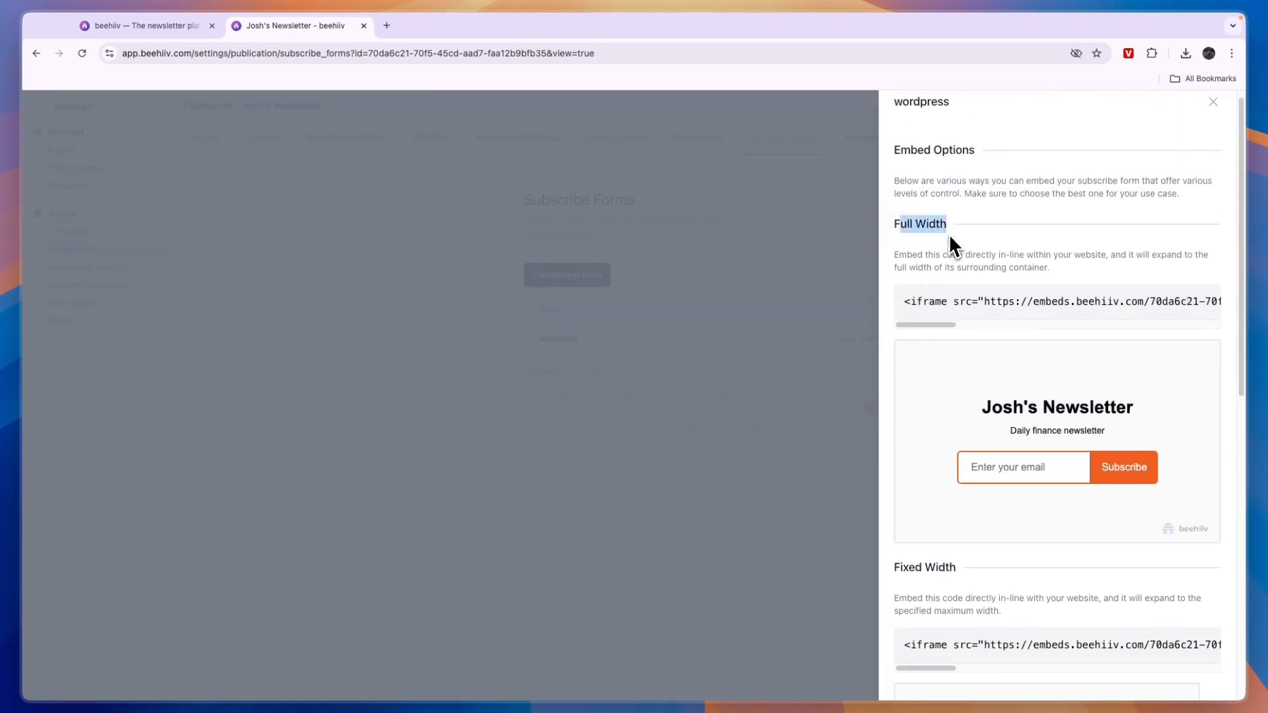
pyautogui.scroll(-10, 948, 234)
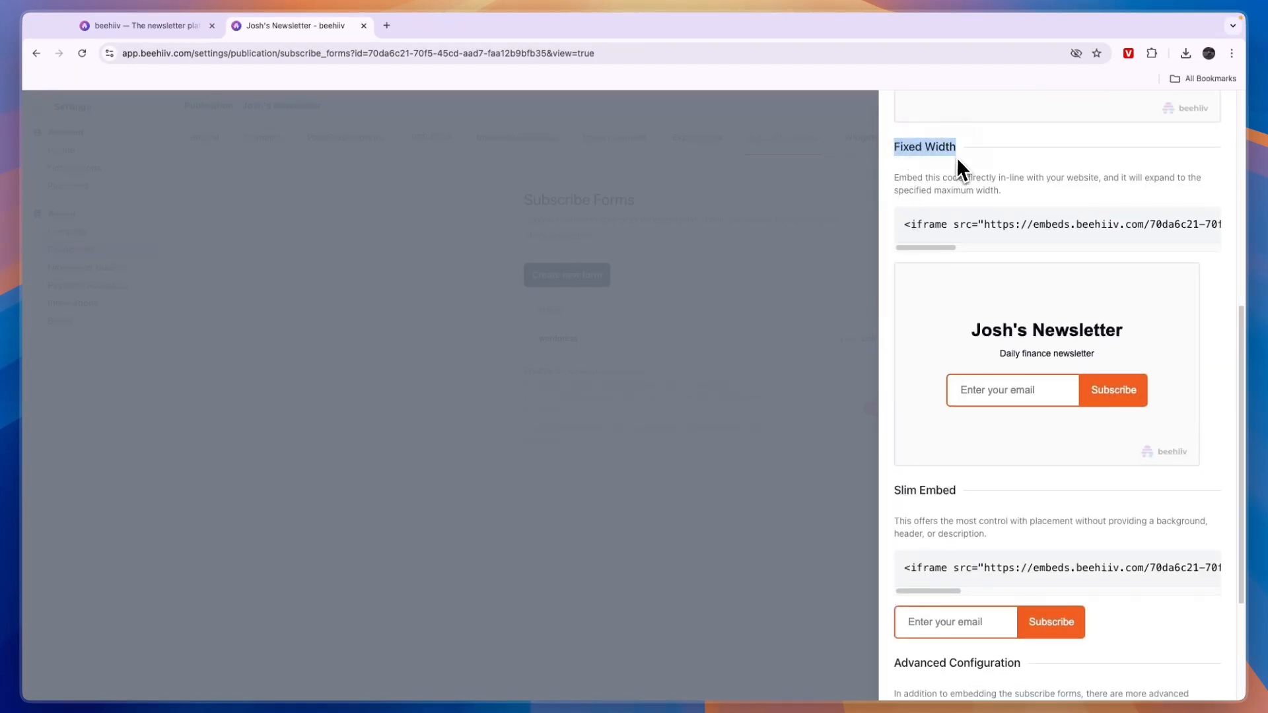
pyautogui.tripleClick(902, 490)
pyautogui.scroll(-5, 965, 526)
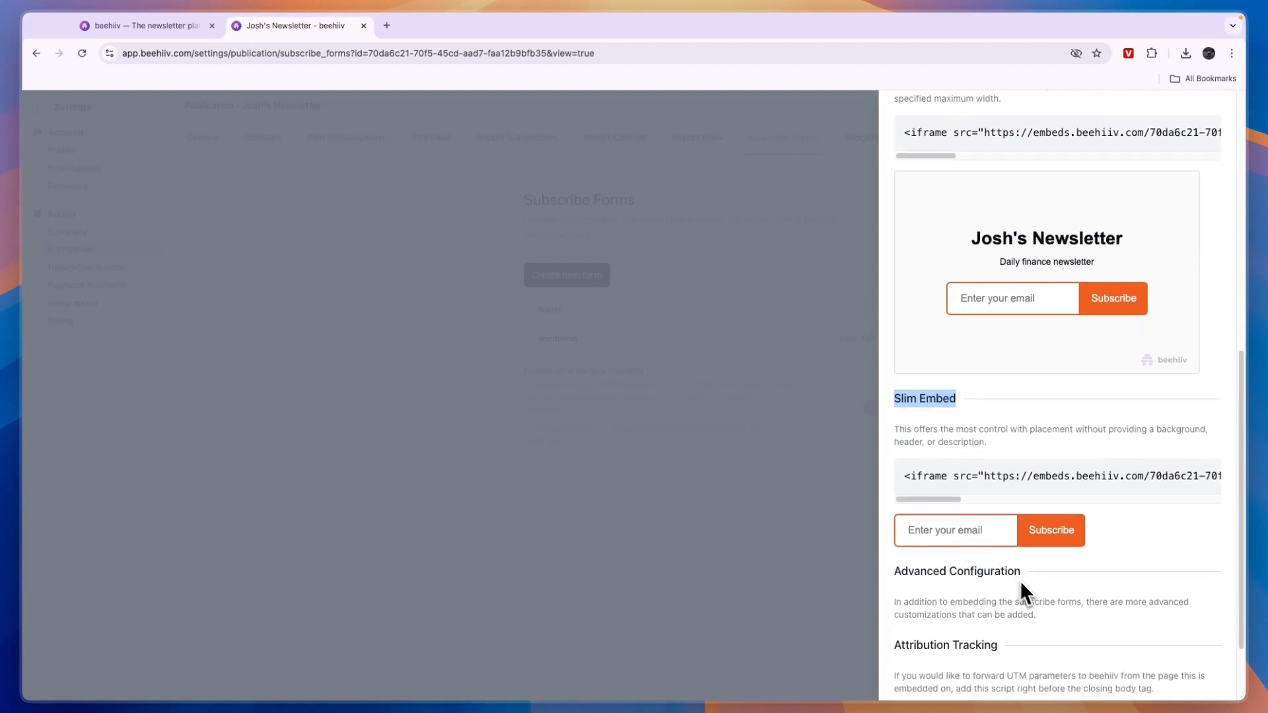
pyautogui.click(971, 528)
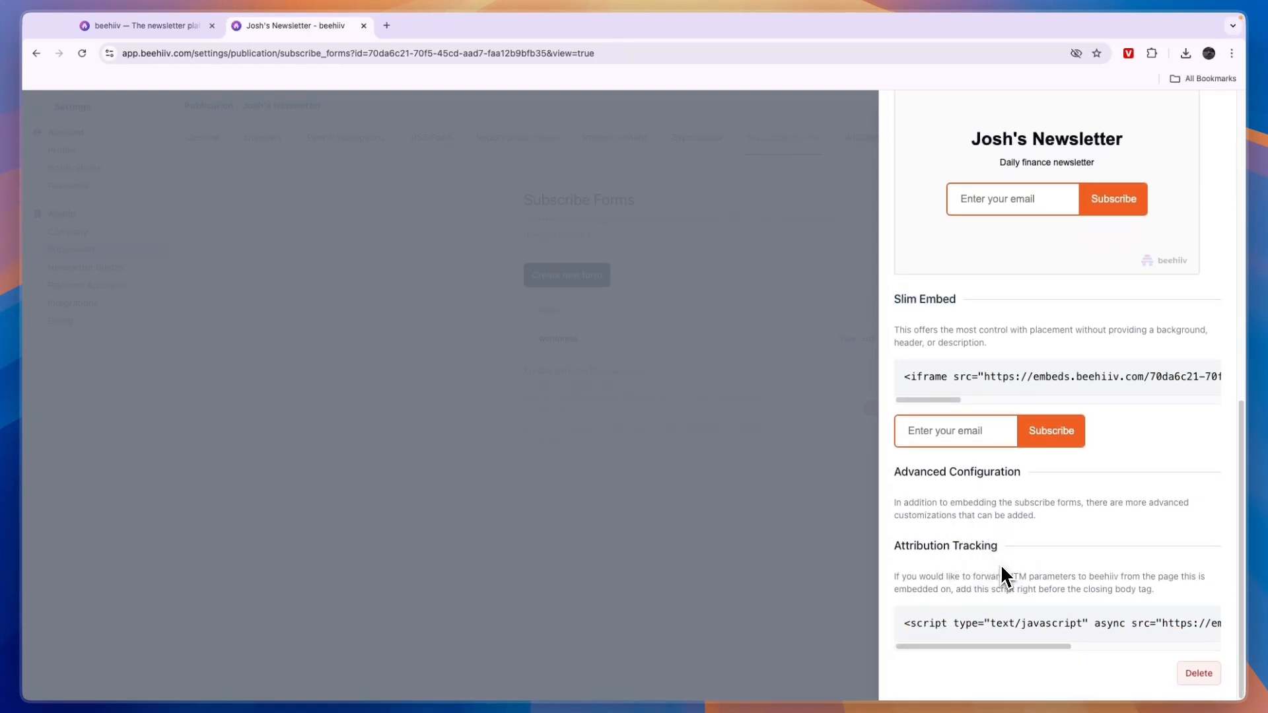
pyautogui.scroll(1, 1000, 568)
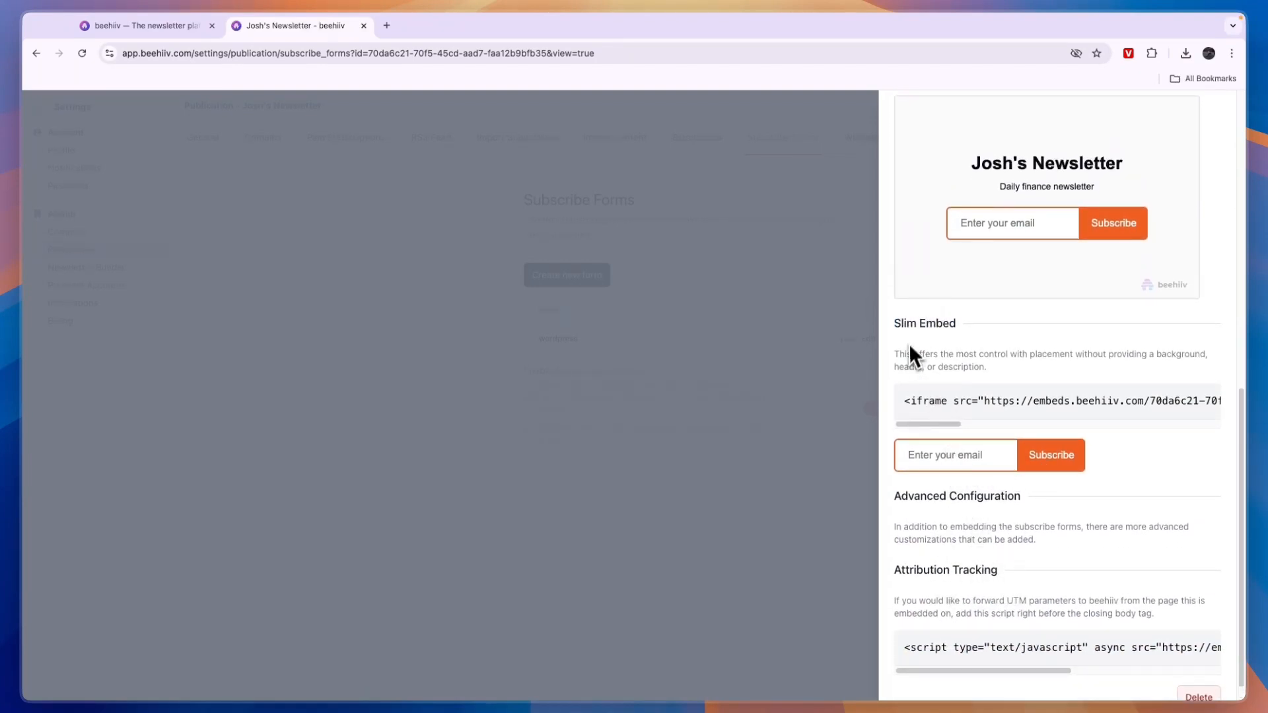
# Step: Select the whole Slim Embed iframe code and copy it
pyautogui.moveTo(974, 420); pyautogui.dragTo(1245, 429)
pyautogui.tripleClick(993, 402)
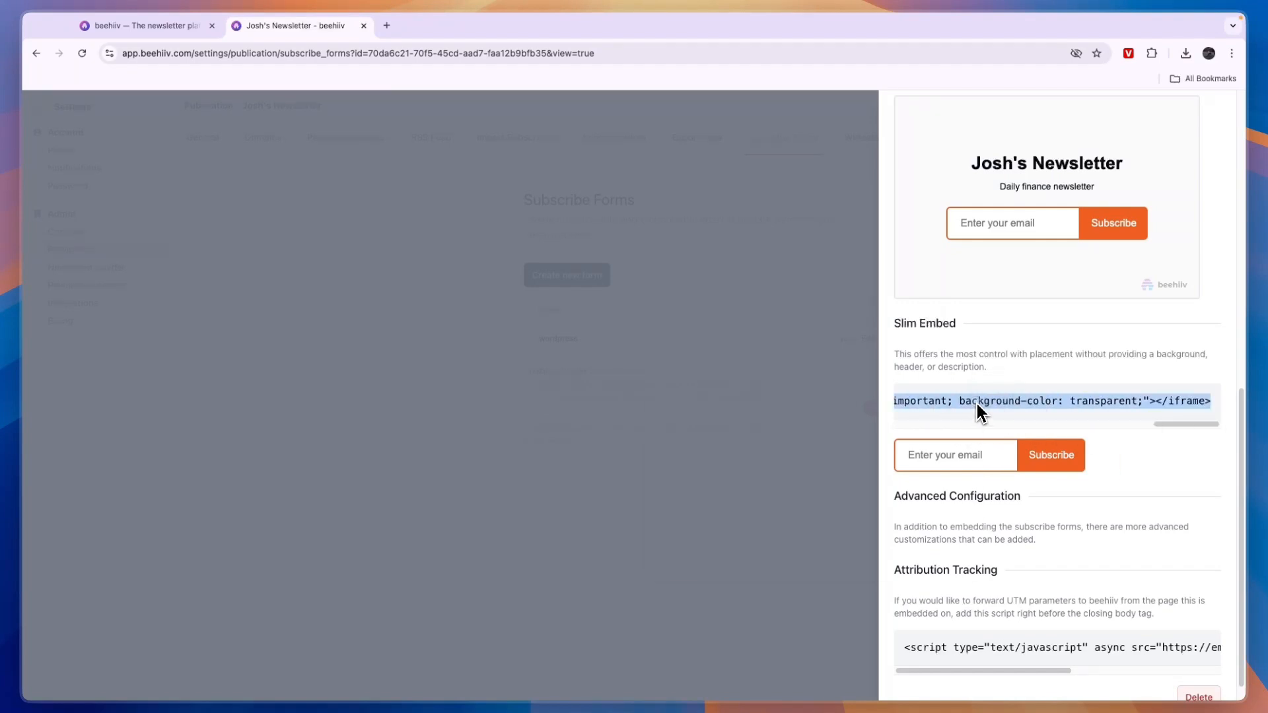
pyautogui.rightClick(976, 402)
pyautogui.click(751, 429)
pyautogui.click(935, 404)
pyautogui.scroll(4, 991, 462)
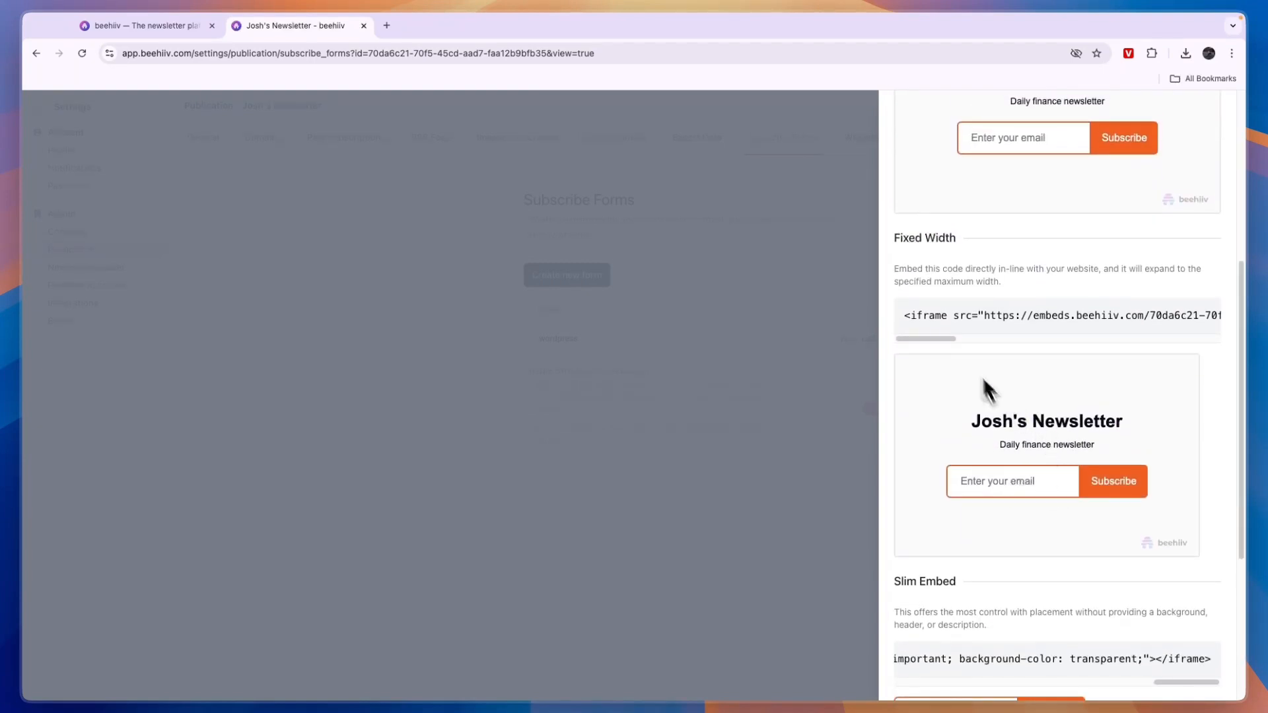
# Step: Copy the Fixed Width iframe code and read its description of the maximum width
pyautogui.tripleClick(948, 314)
pyautogui.rightClick(948, 314)
pyautogui.click(924, 355)
pyautogui.scroll(2, 921, 433)
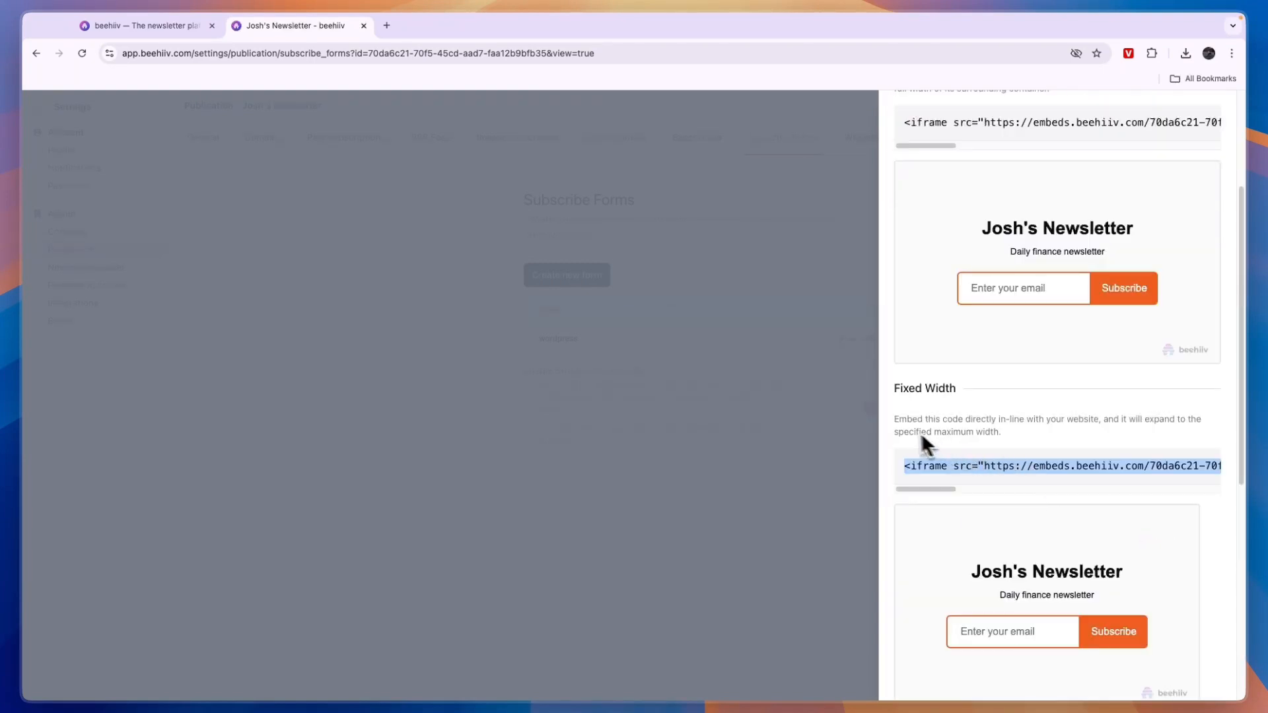
pyautogui.click(894, 418)
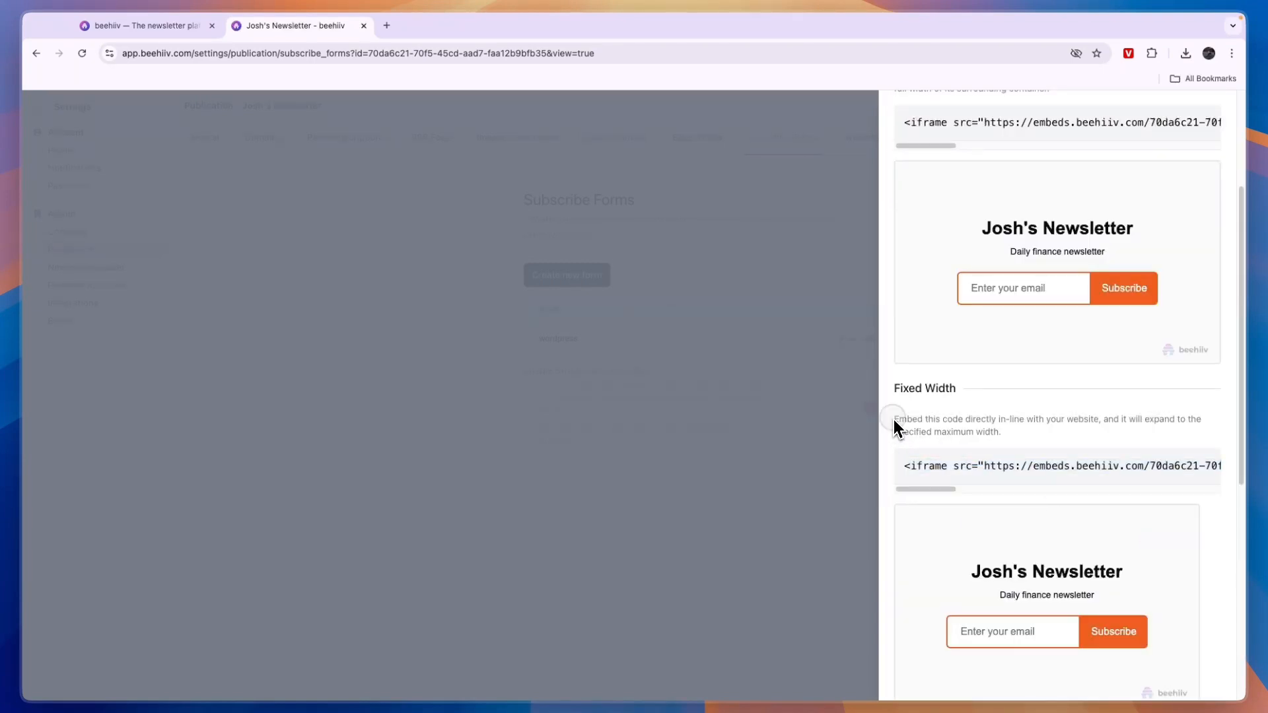
pyautogui.moveTo(1018, 423); pyautogui.dragTo(926, 438)
pyautogui.click(1025, 433)
# Step: Examine the Attribution Tracking script for forwarding UTM parameters and go through the embed options once more
pyautogui.scroll(-6, 1025, 436)
pyautogui.moveTo(896, 557); pyautogui.dragTo(982, 553)
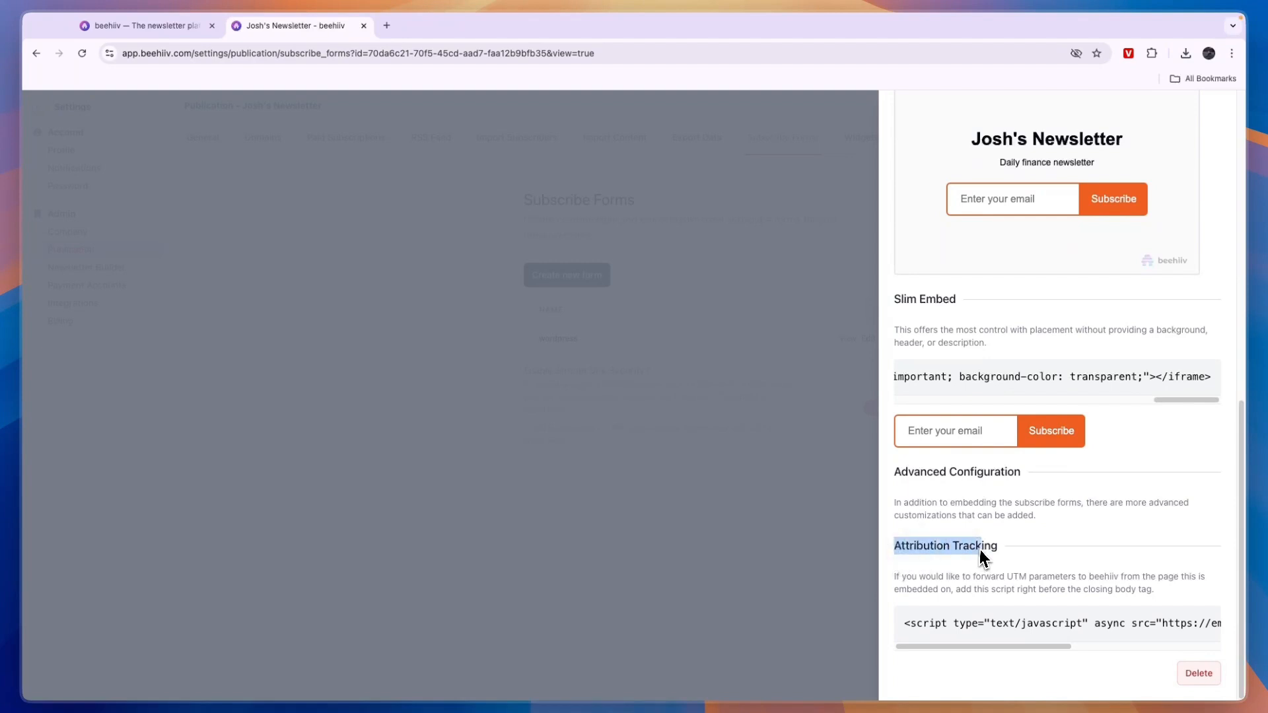
pyautogui.click(1049, 559)
pyautogui.hscroll(1, 1057, 624)
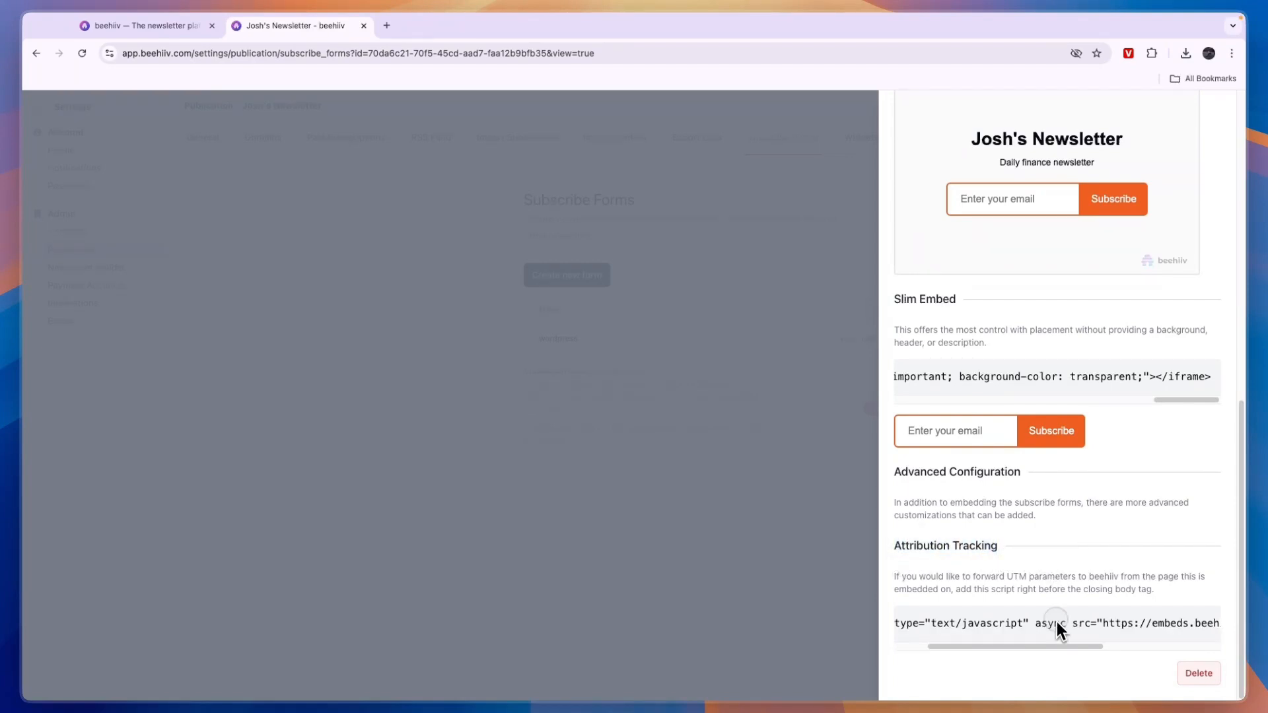
pyautogui.tripleClick(1057, 624)
pyautogui.scroll(6, 1096, 601)
pyautogui.scroll(4, 1074, 567)
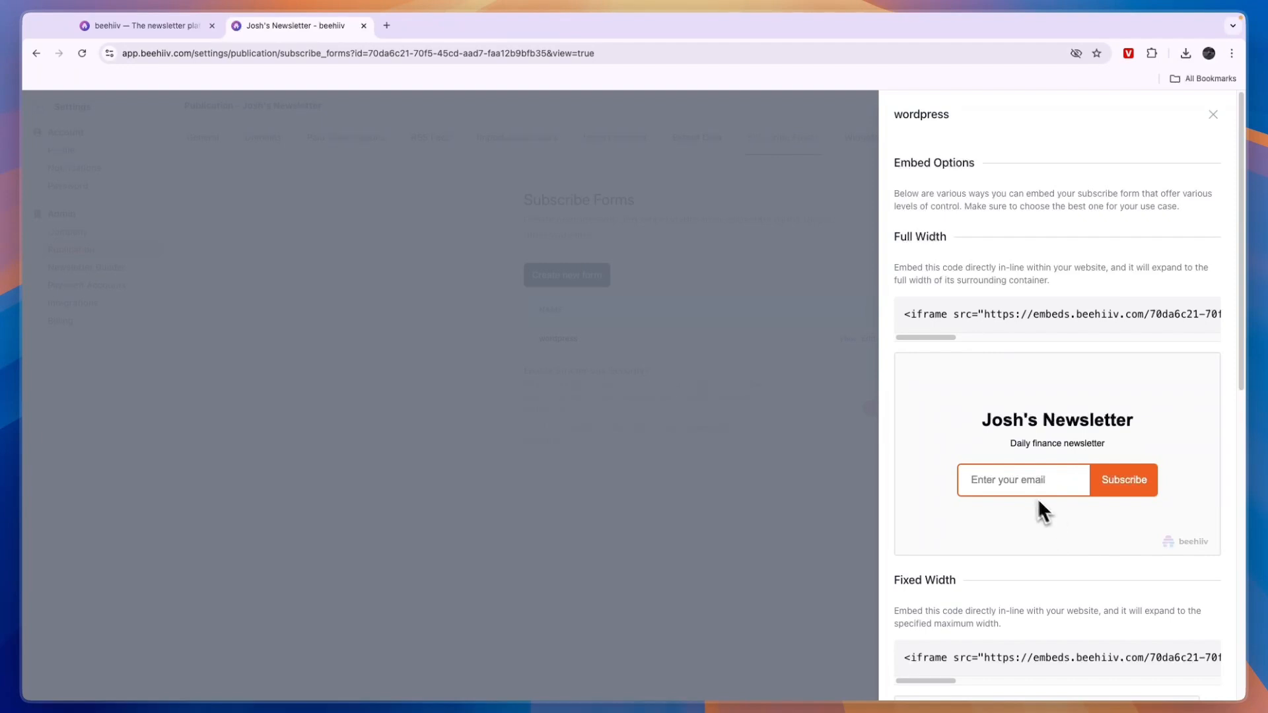
pyautogui.scroll(-6, 991, 535)
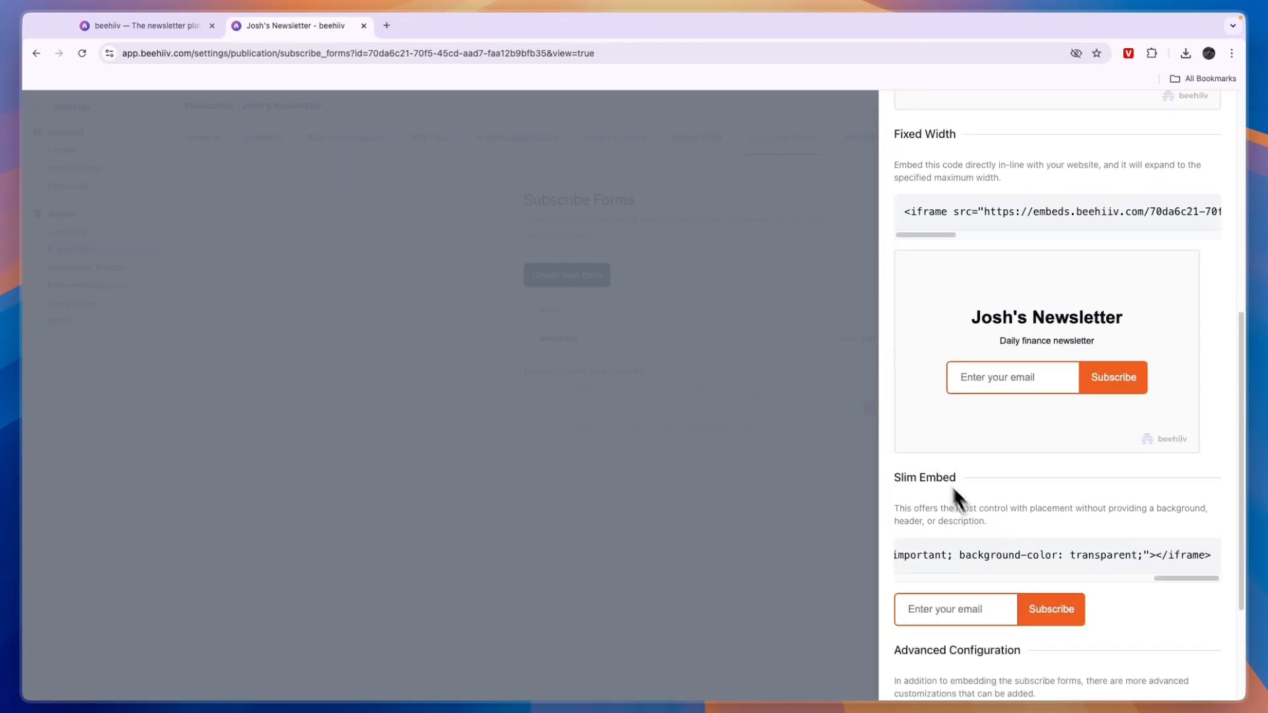
pyautogui.scroll(6, 954, 490)
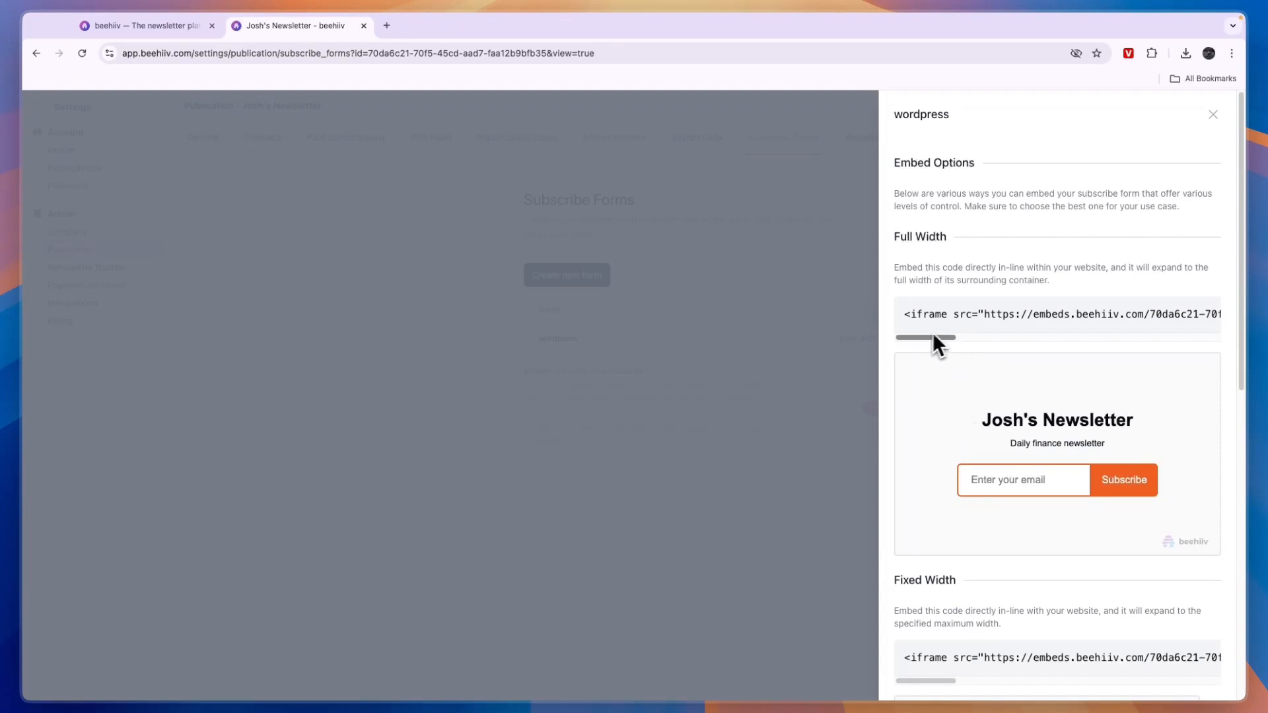
# Step: Copy the complete Full Width iframe code for the WordPress site and close the embed options
pyautogui.moveTo(934, 337); pyautogui.dragTo(1078, 338)
pyautogui.click(1096, 315)
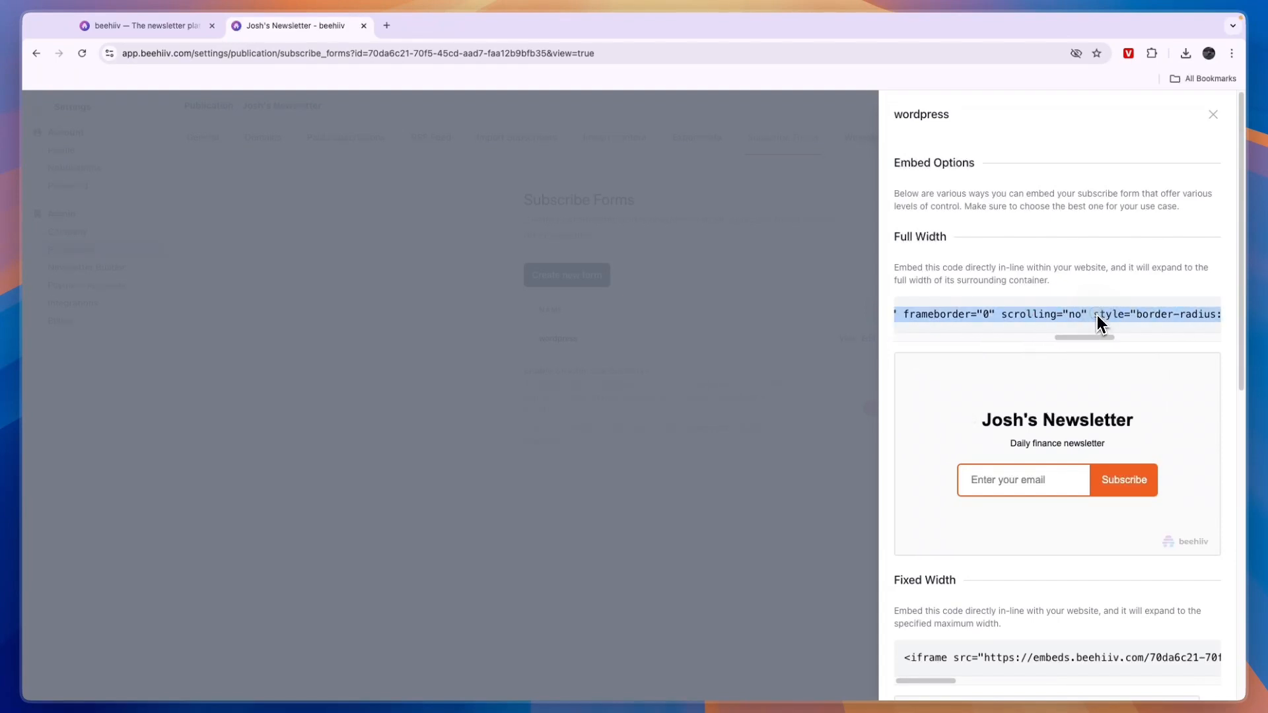
pyautogui.rightClick(1023, 315)
pyautogui.click(812, 342)
pyautogui.moveTo(1075, 338); pyautogui.dragTo(1034, 334)
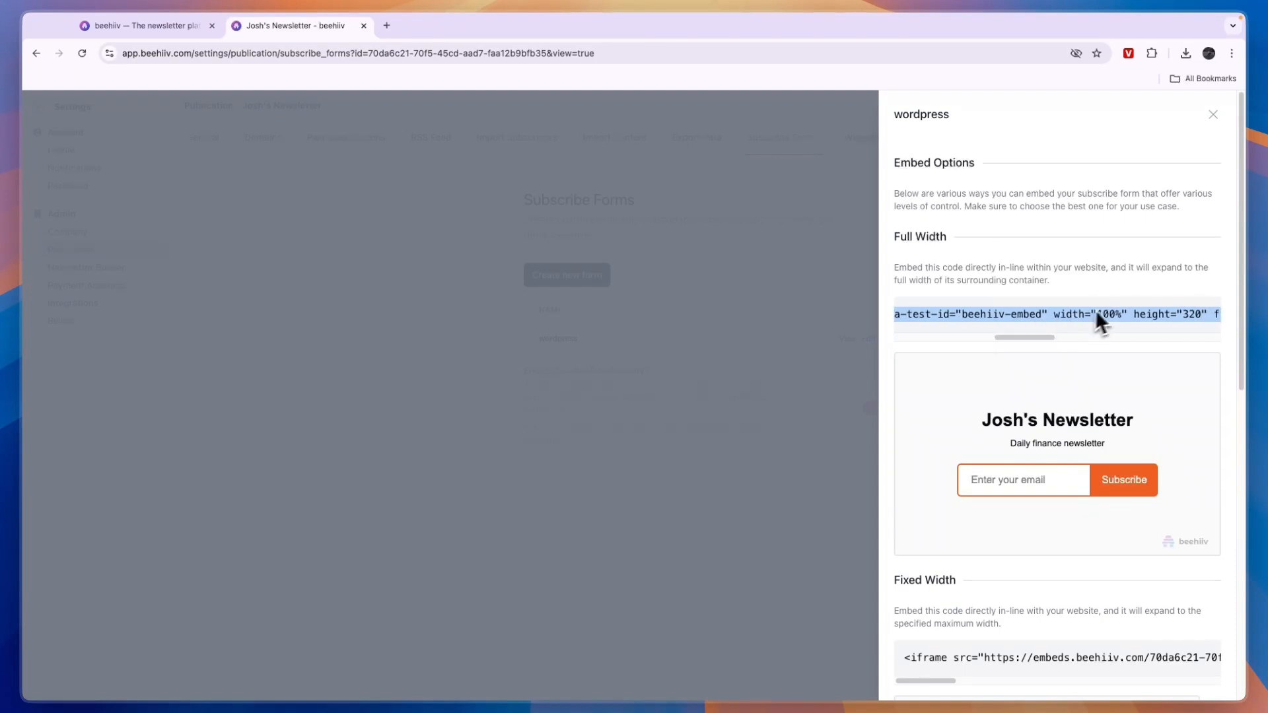
pyautogui.click(1213, 114)
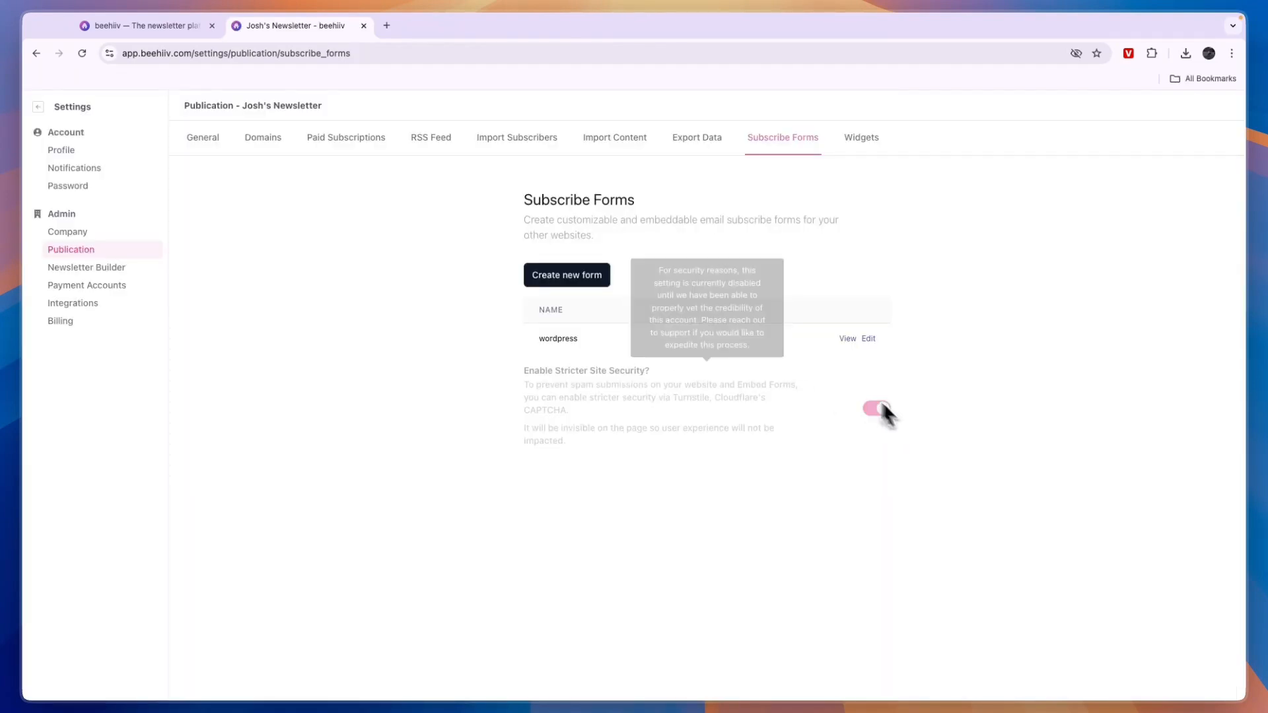
# Step: Open the wordpress form for editing, look over its content and color settings, and close it without changes
pyautogui.click(867, 339)
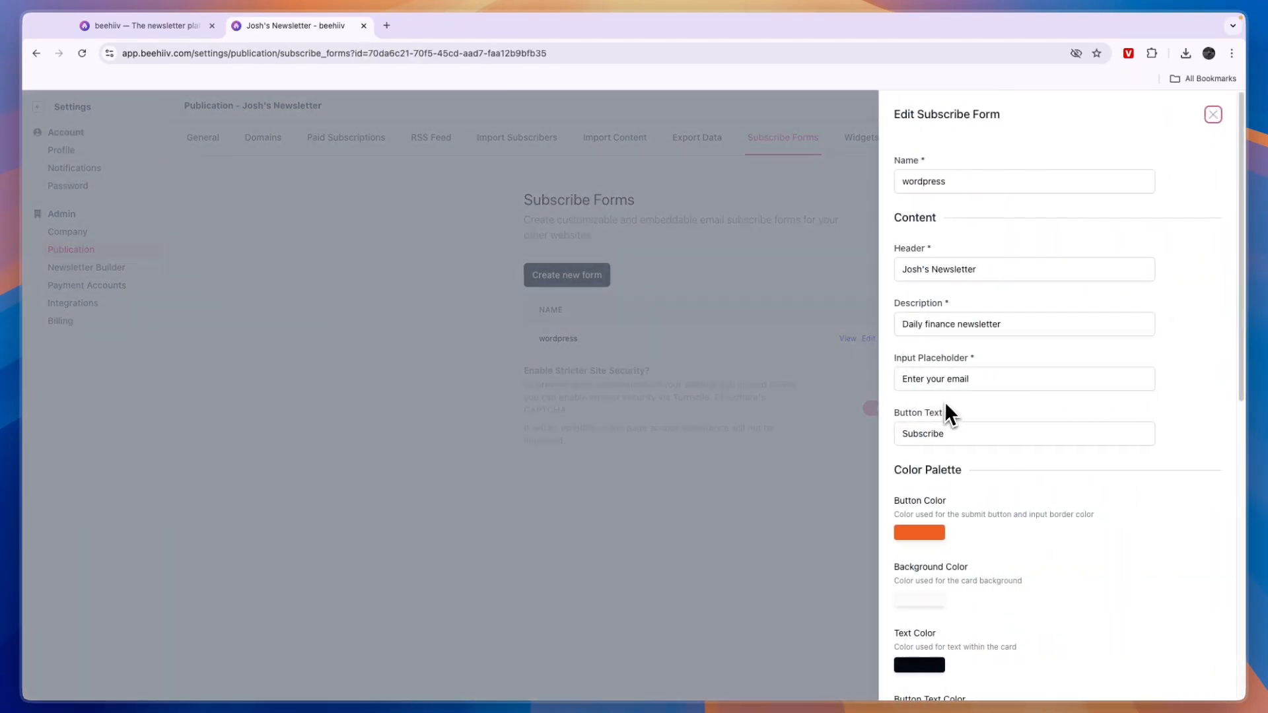
pyautogui.click(972, 383)
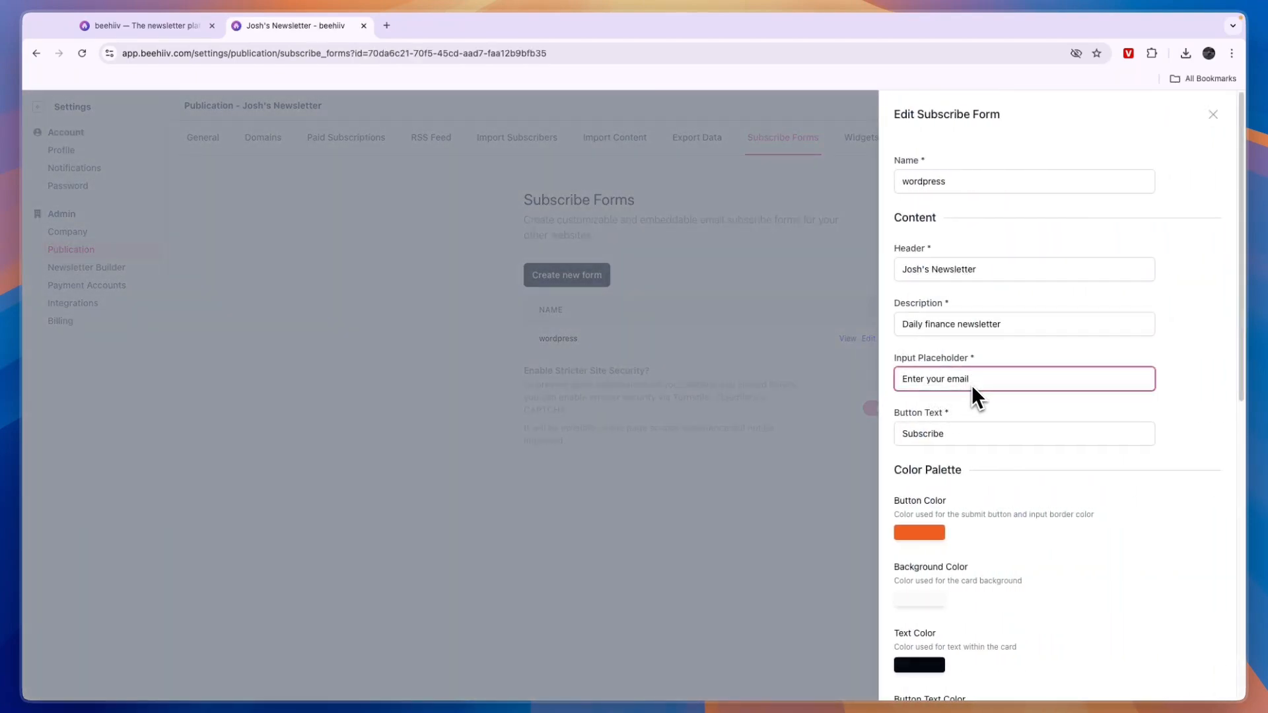
pyautogui.scroll(-1, 972, 384)
pyautogui.click(870, 528)
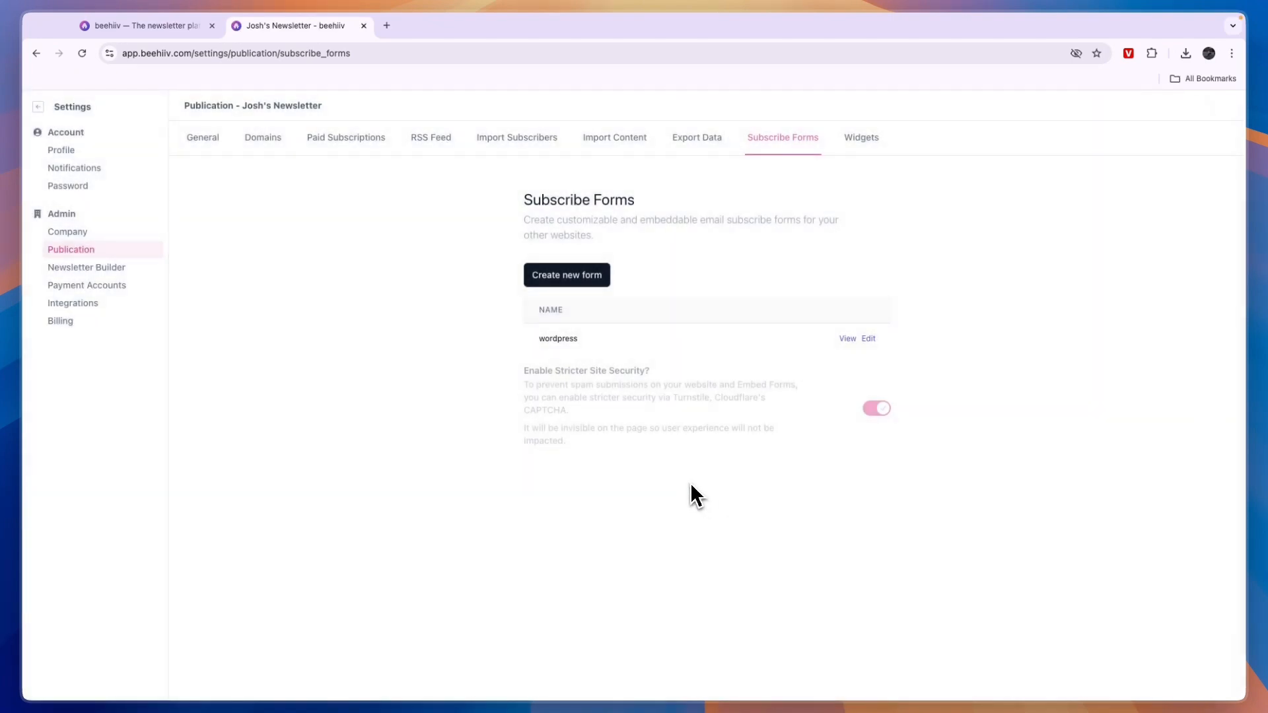
# Step: Leave the settings and look over the publication's dashboard overview
pyautogui.click(37, 106)
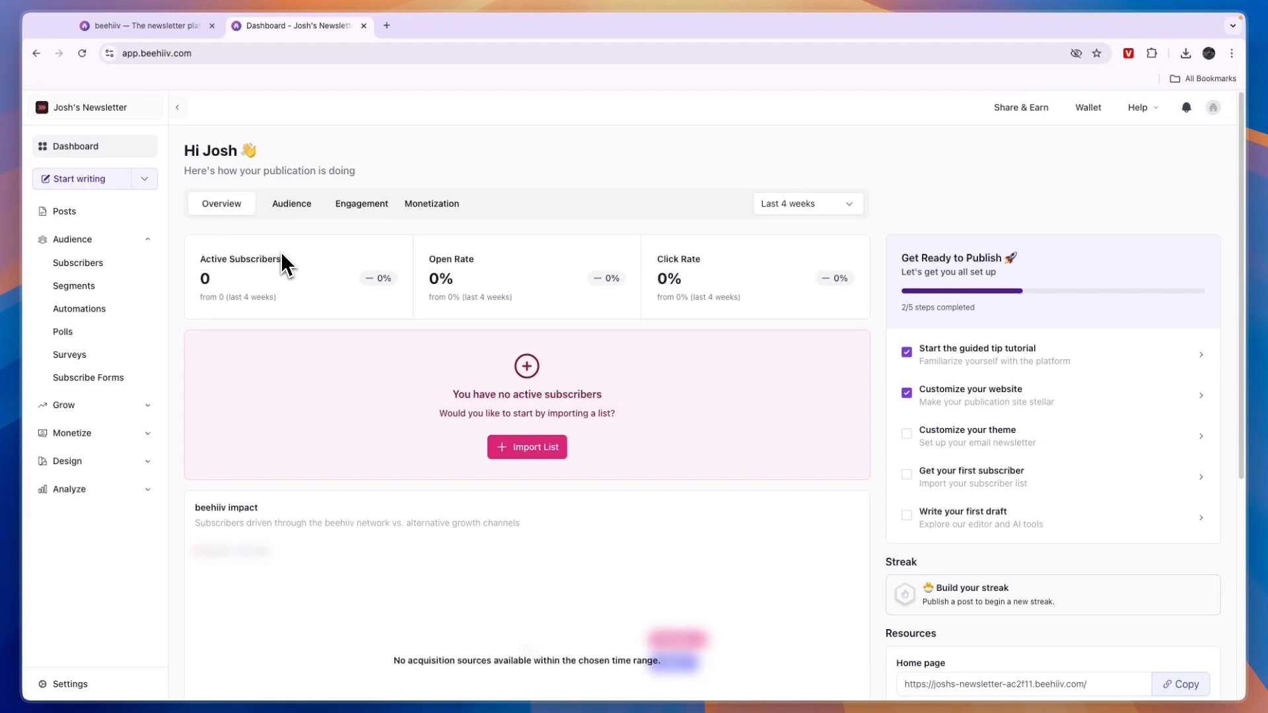
pyautogui.scroll(-3, 572, 360)
pyautogui.scroll(3, 572, 359)
# Step: Open the beehiiv website's pricing page and compare the Launch, Scale and Max plans
pyautogui.click(151, 25)
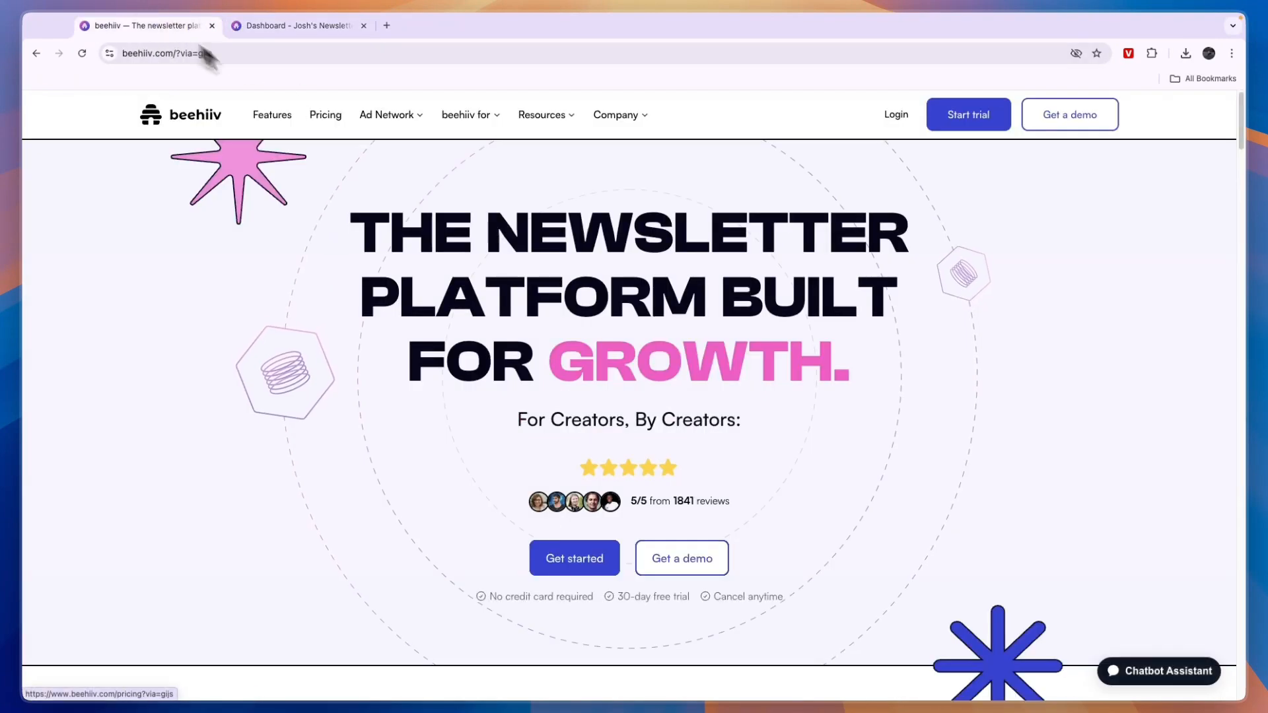
pyautogui.click(338, 119)
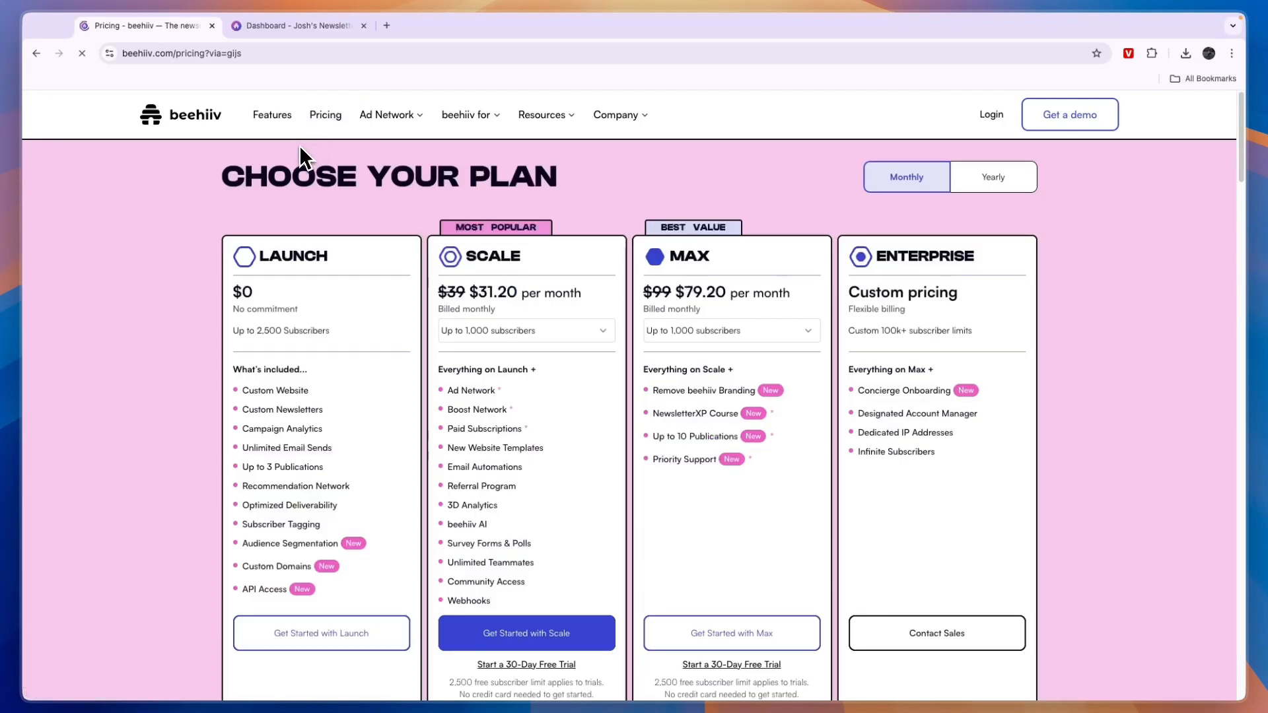
pyautogui.moveTo(260, 257); pyautogui.dragTo(334, 263)
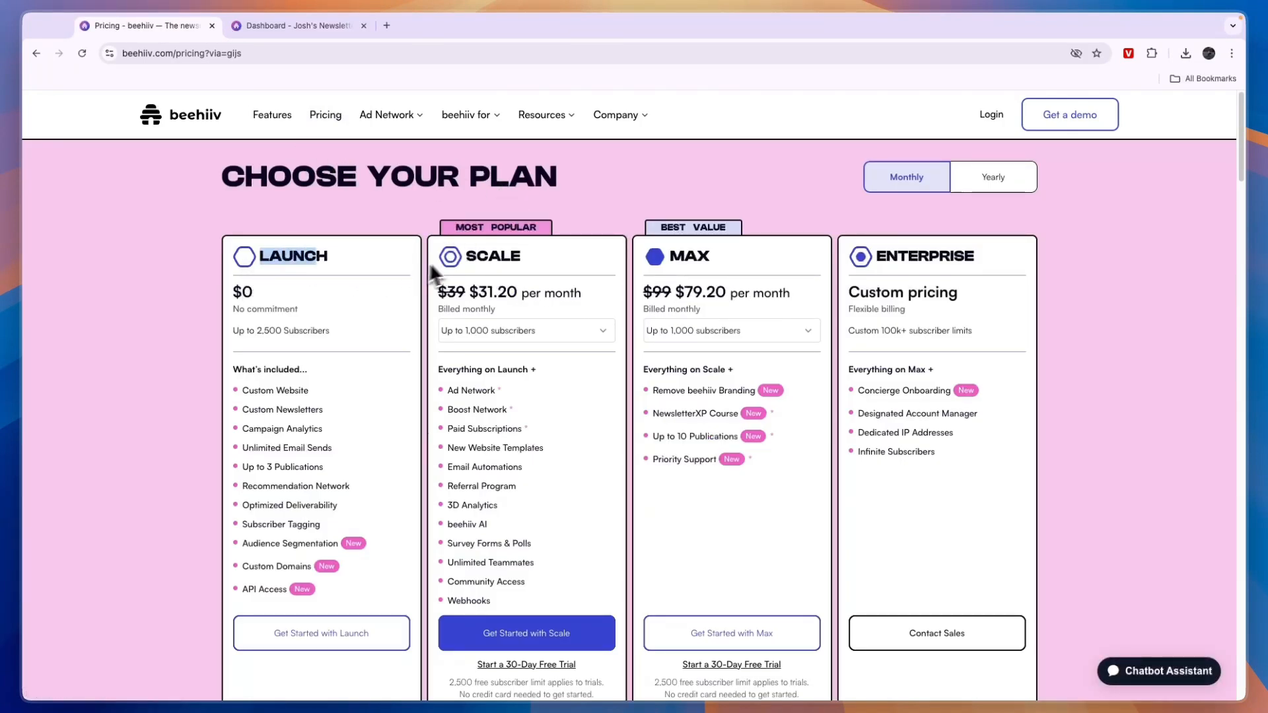
pyautogui.moveTo(465, 256); pyautogui.dragTo(581, 266)
pyautogui.moveTo(669, 256); pyautogui.dragTo(727, 267)
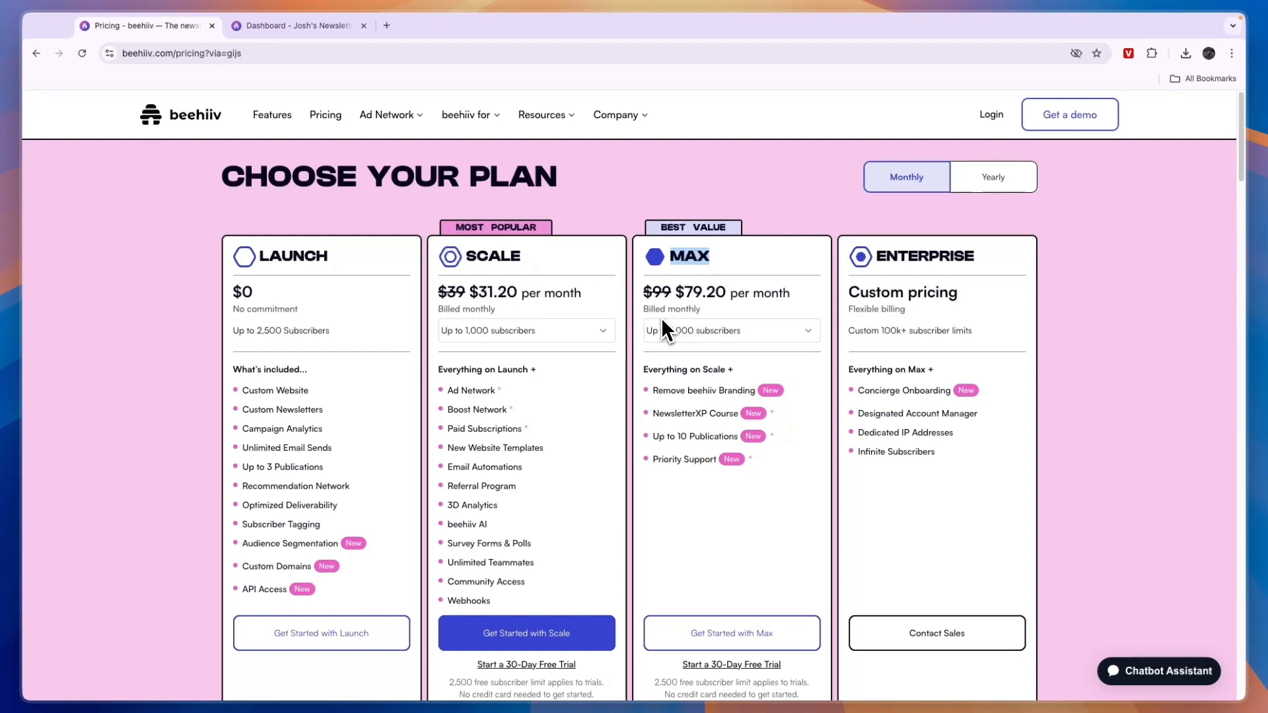
pyautogui.click(618, 293)
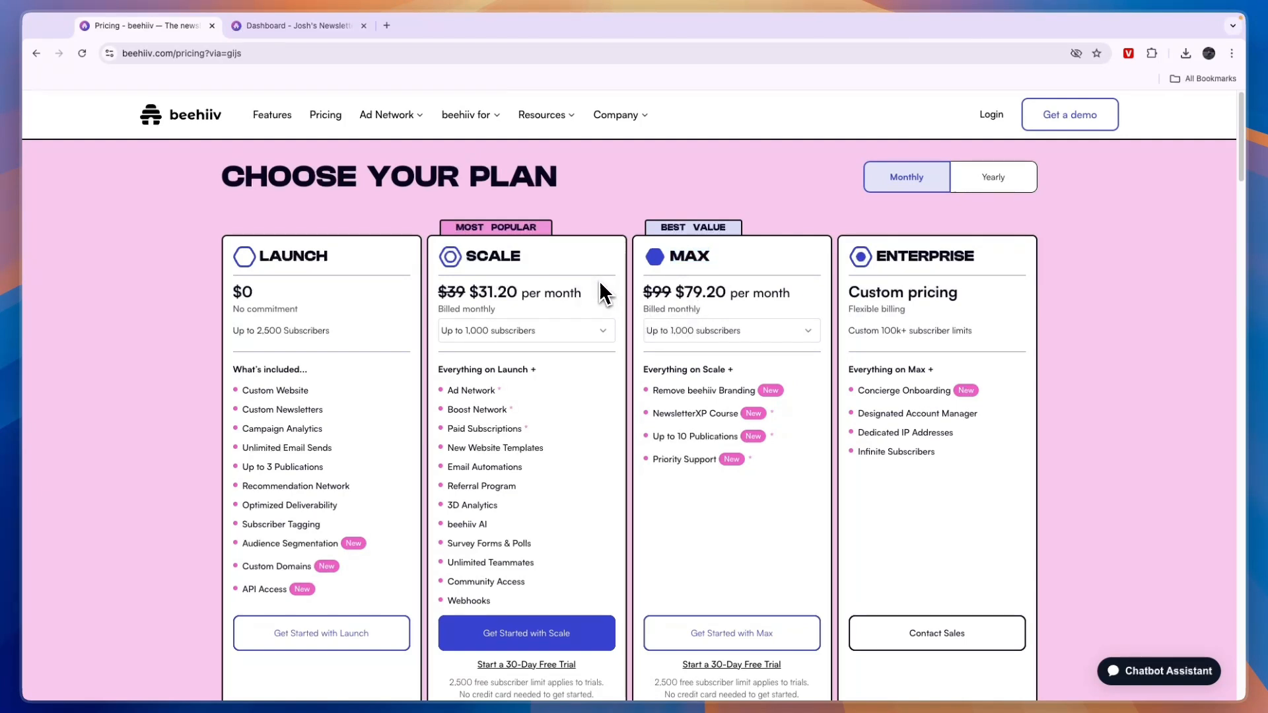